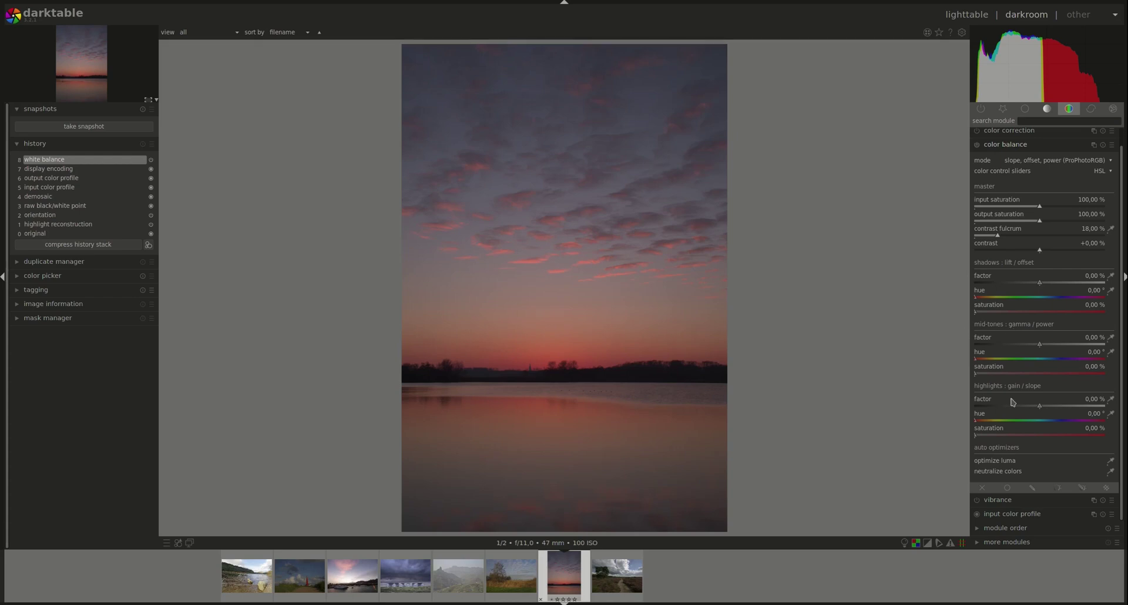
double_click(985, 410)
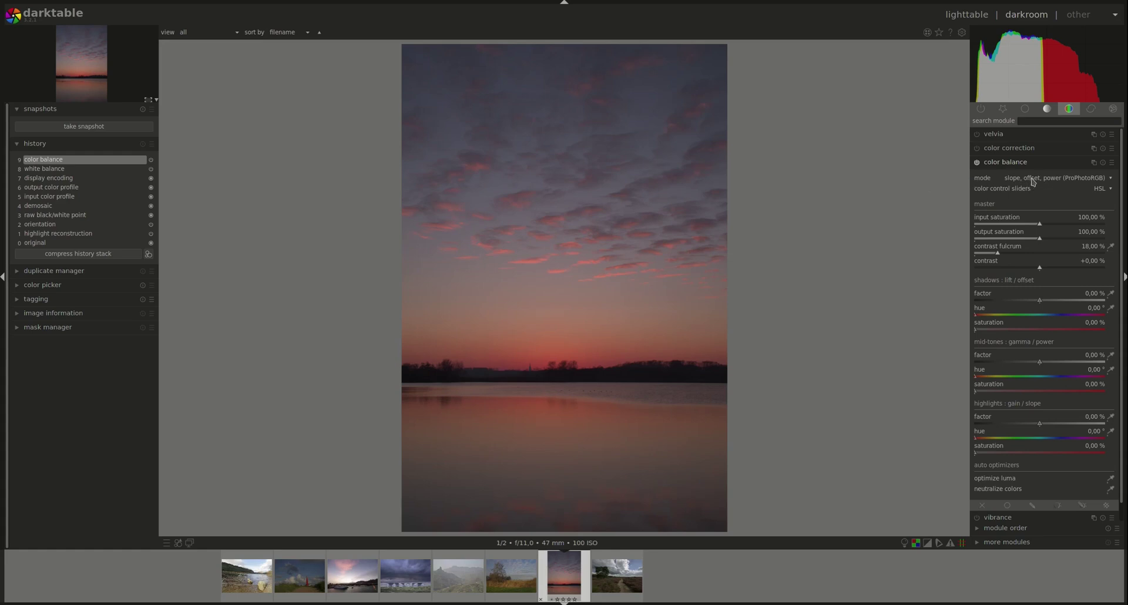
click(1013, 182)
click(991, 182)
click(1013, 180)
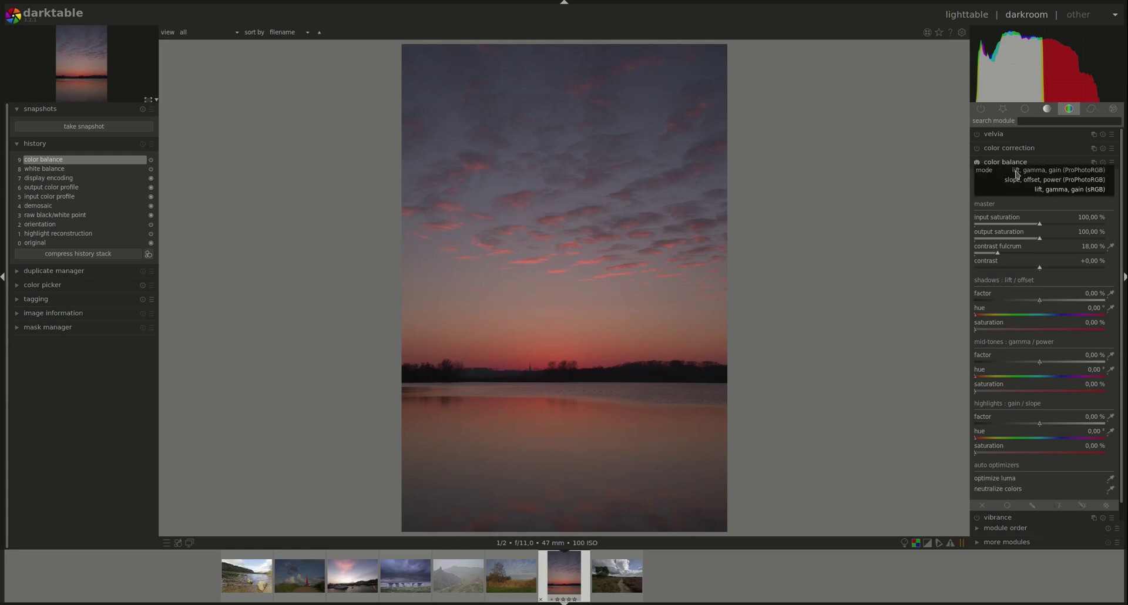
click(987, 181)
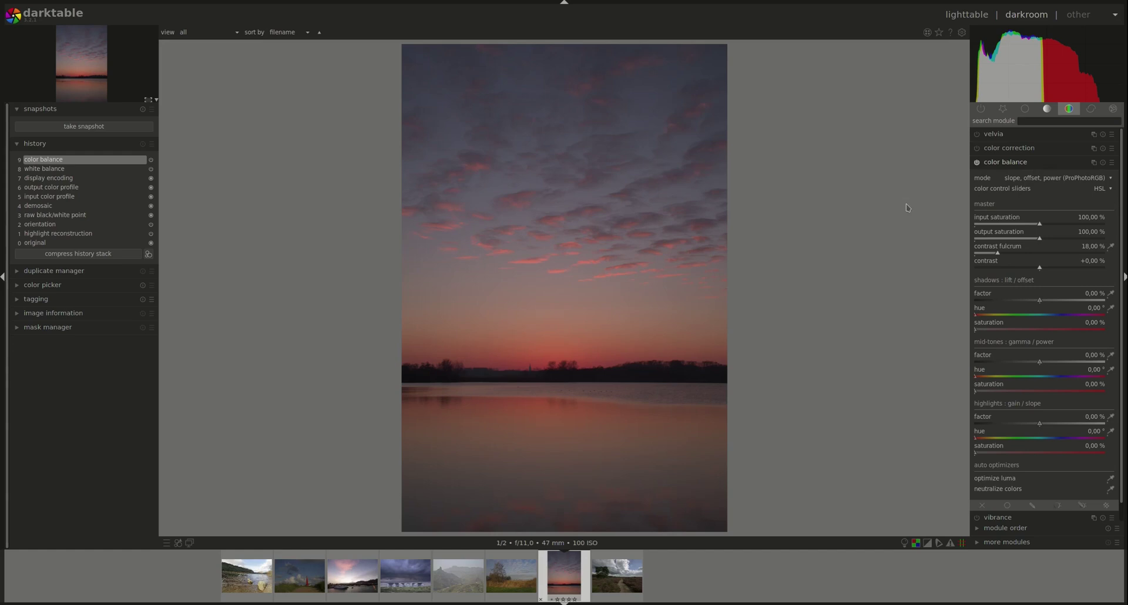
click(1028, 180)
click(1035, 170)
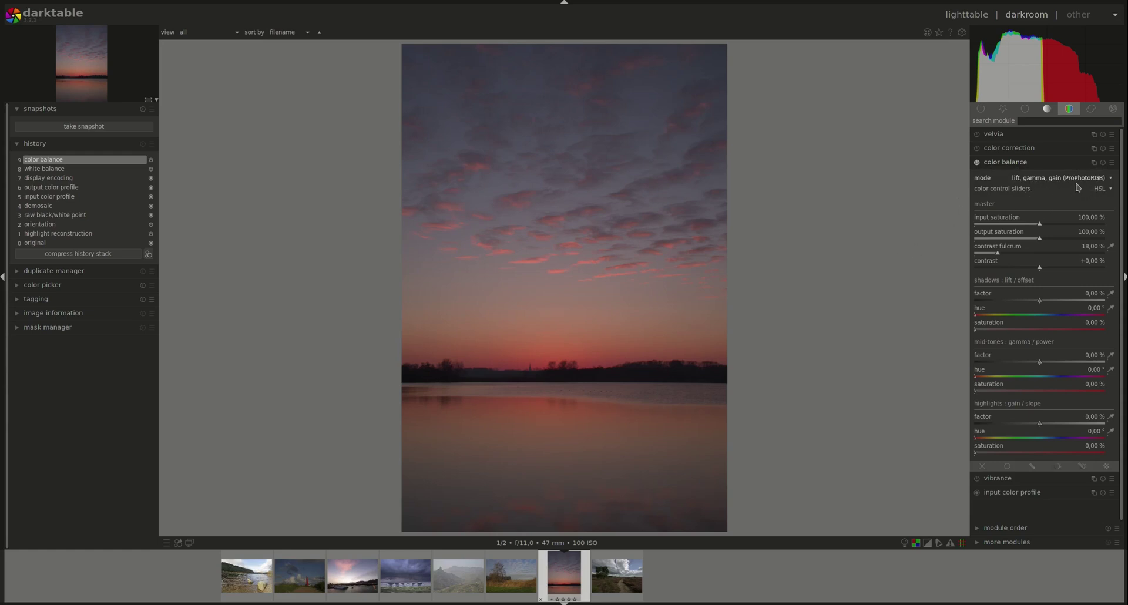
click(1068, 180)
click(1064, 200)
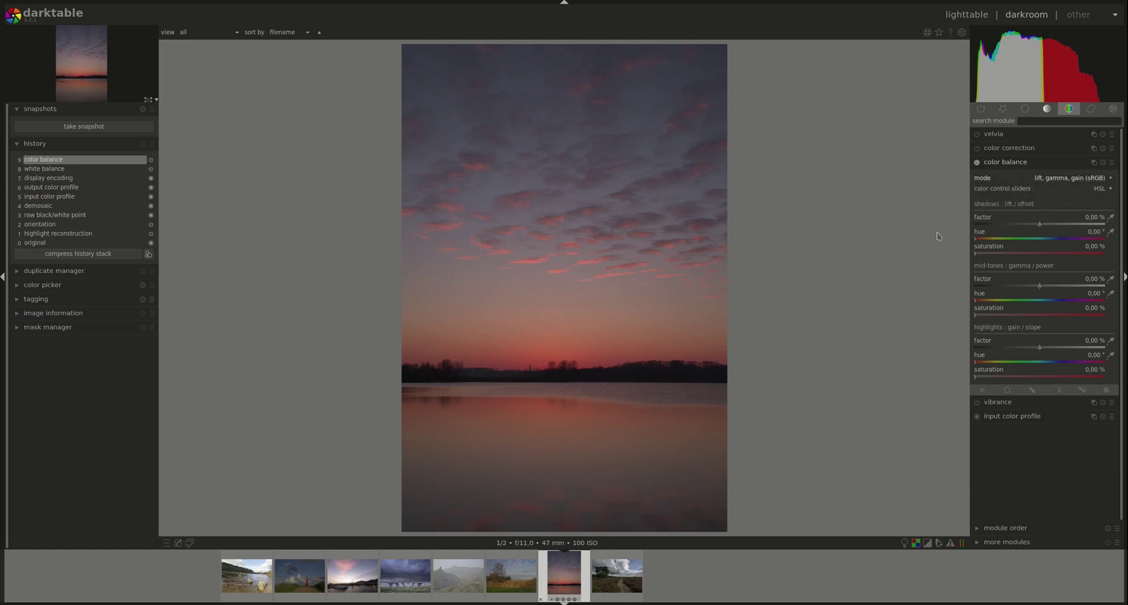
click(1068, 179)
click(1064, 170)
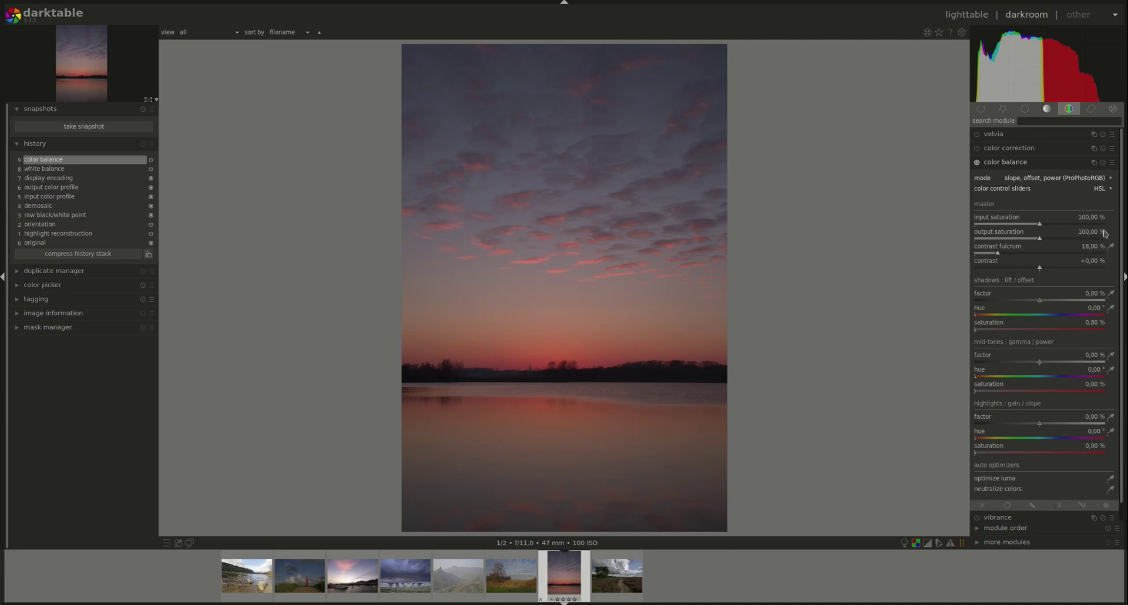
click(1108, 190)
click(1102, 201)
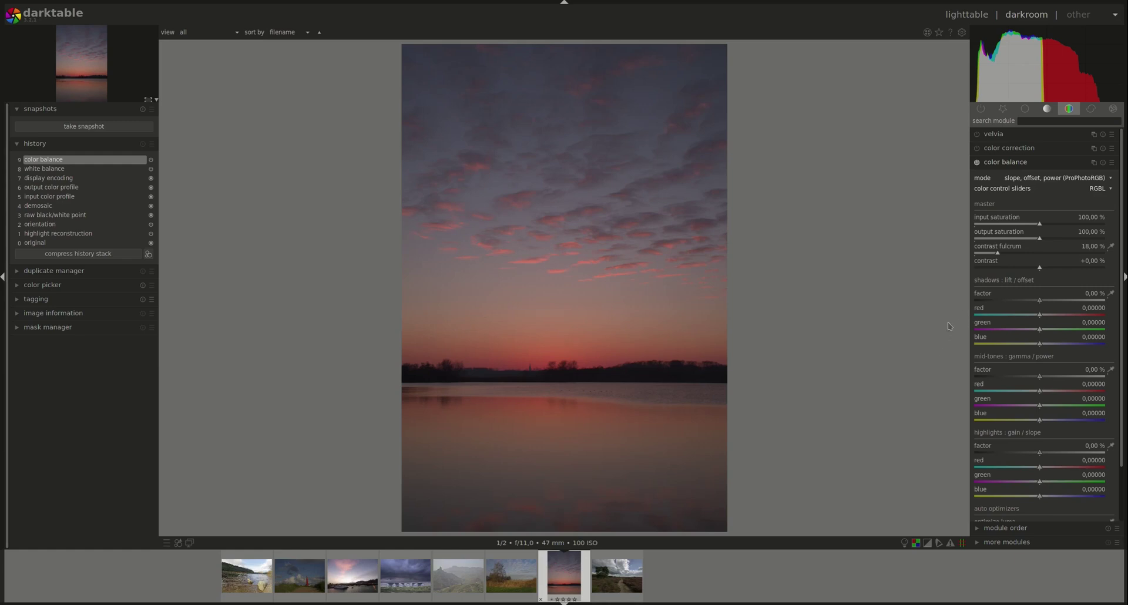
click(1098, 188)
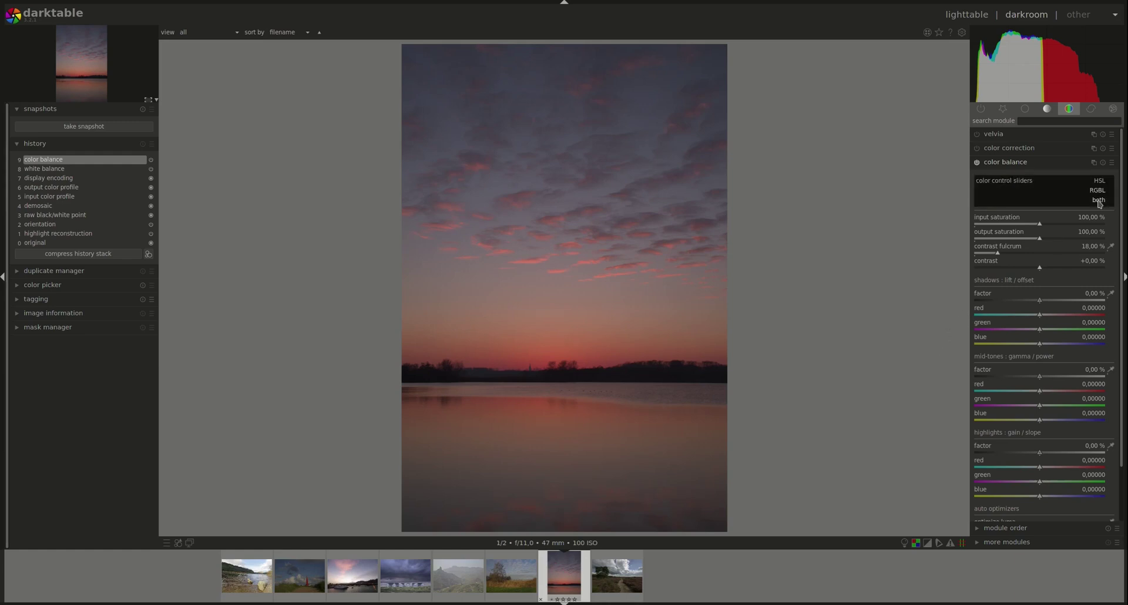
click(1097, 200)
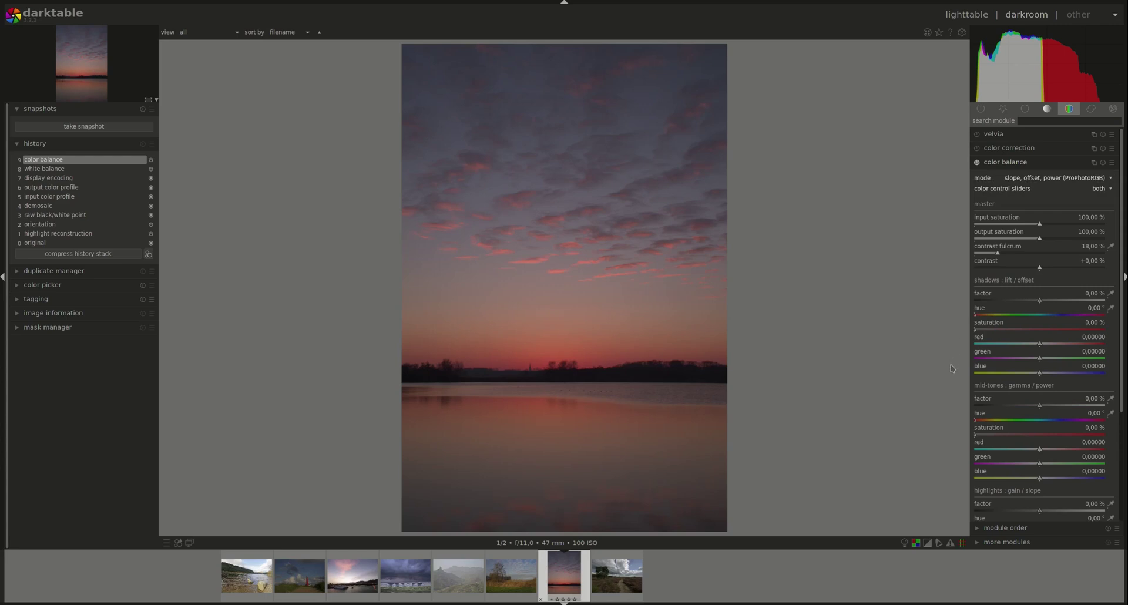
click(1108, 189)
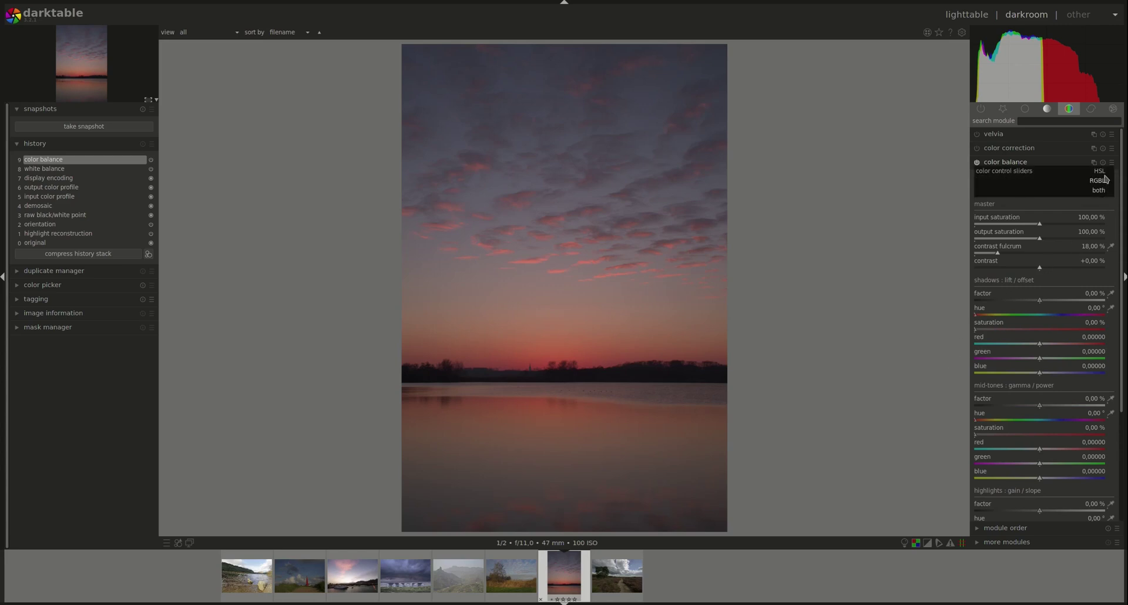
click(1101, 172)
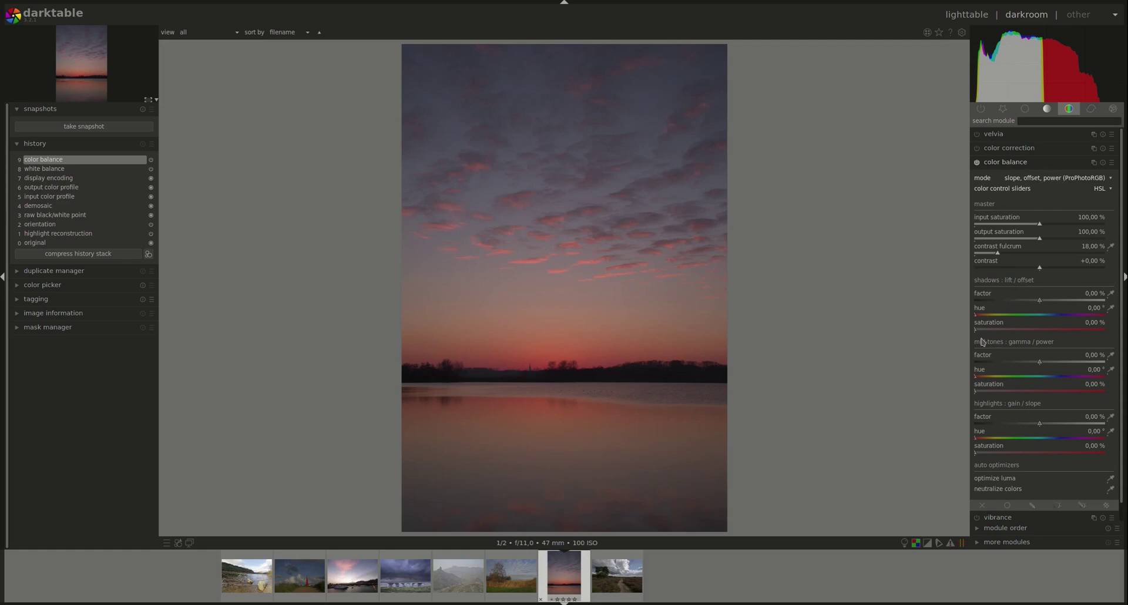
Run optimize luma, step back in history, and reapply it: shadows -0.81%, mid-tones 7.61%, highlights 100%.
click(1046, 345)
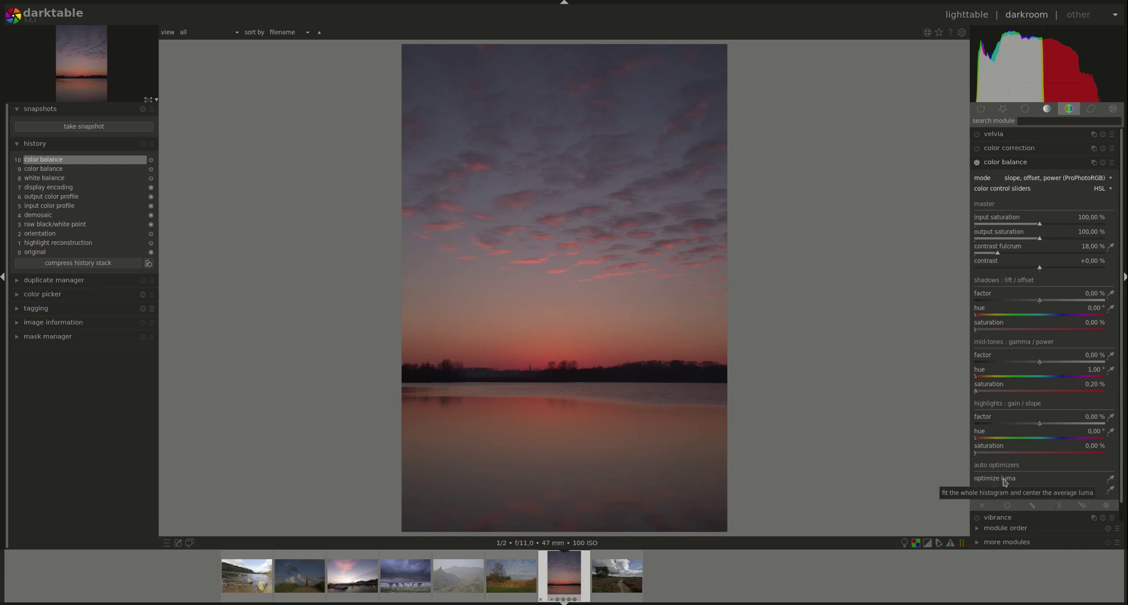
click(1112, 480)
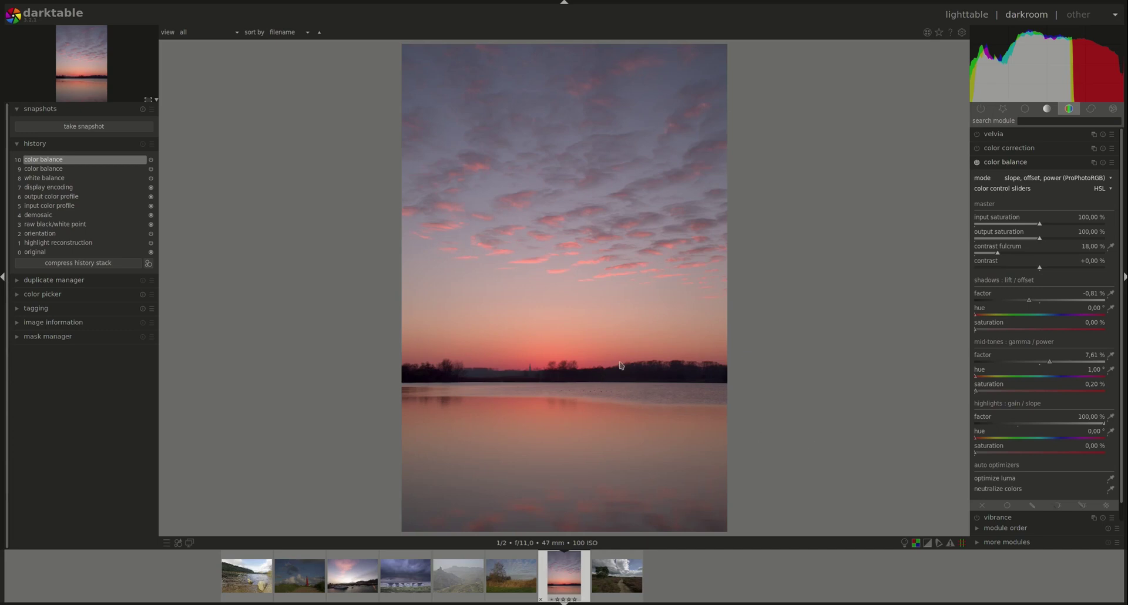
mouse_move(1116, 71)
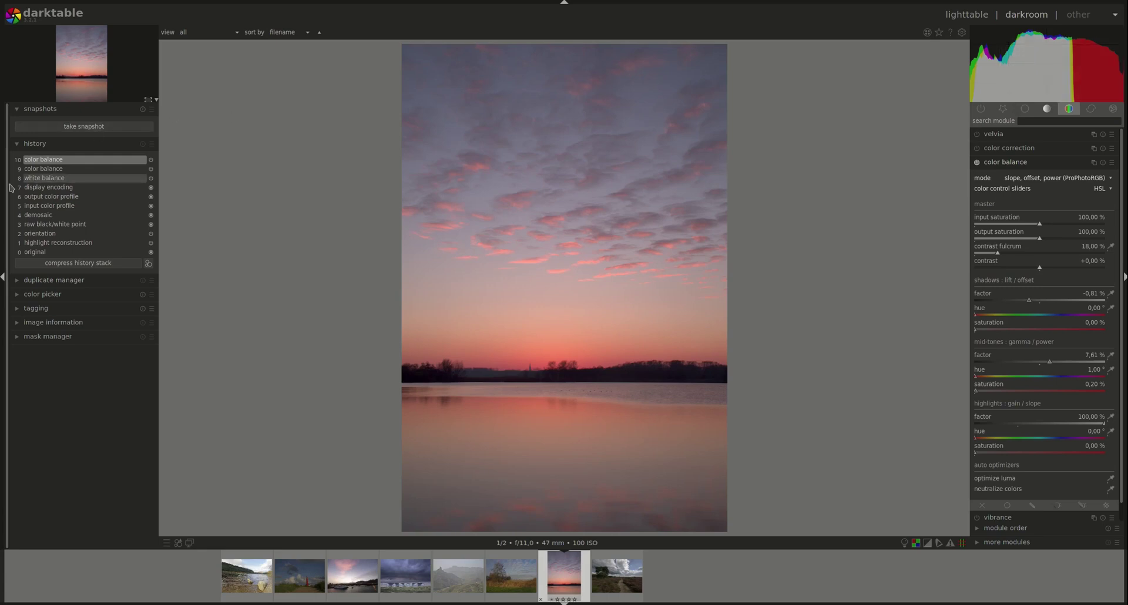
click(64, 169)
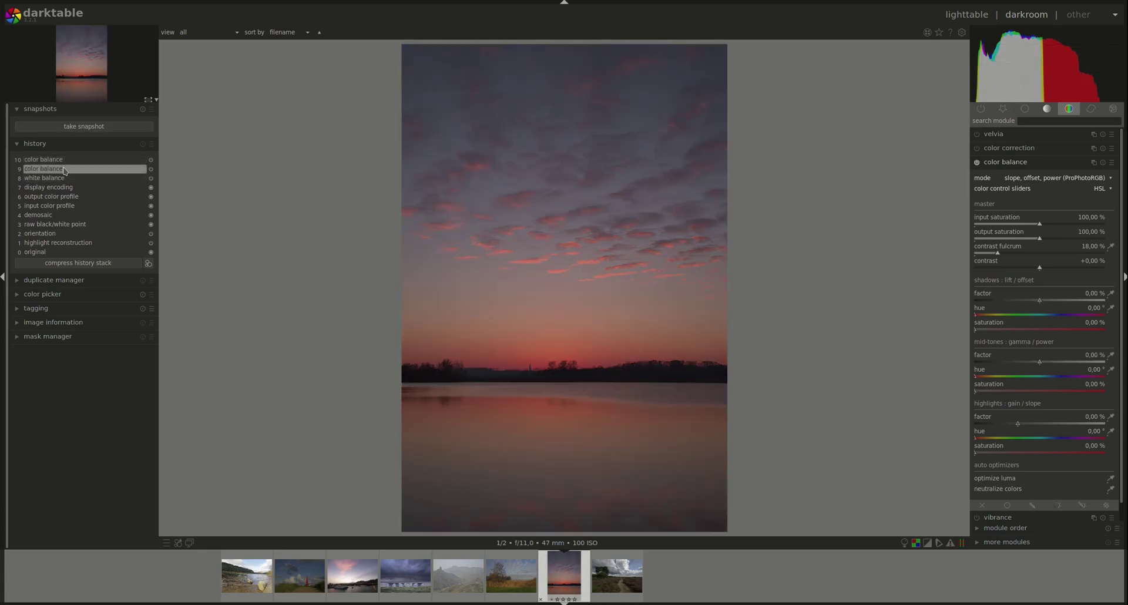
mouse_move(983, 75)
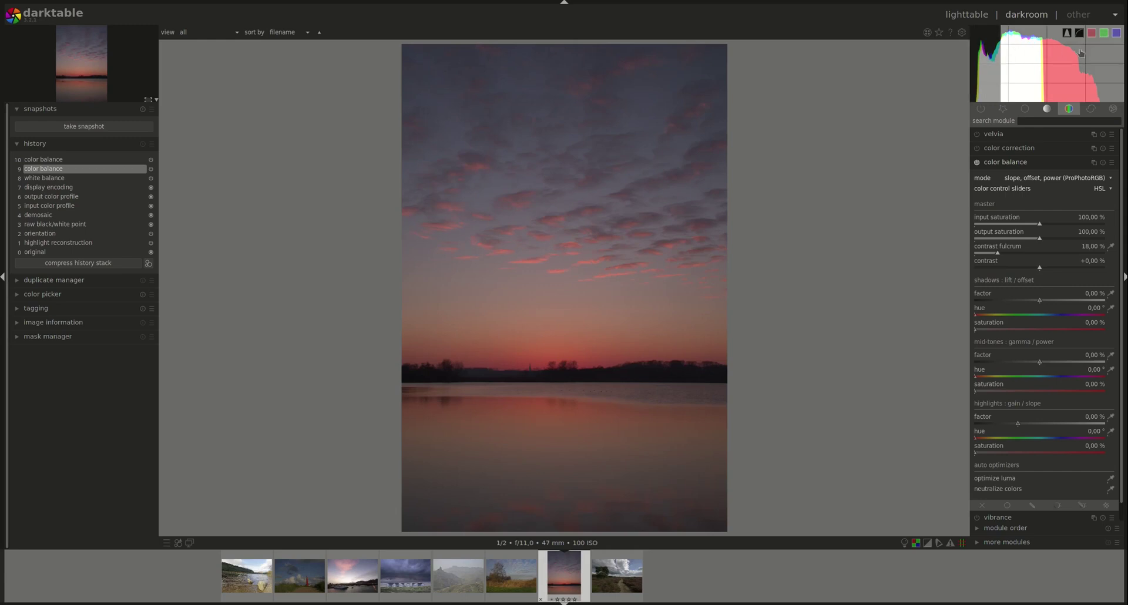
click(1110, 478)
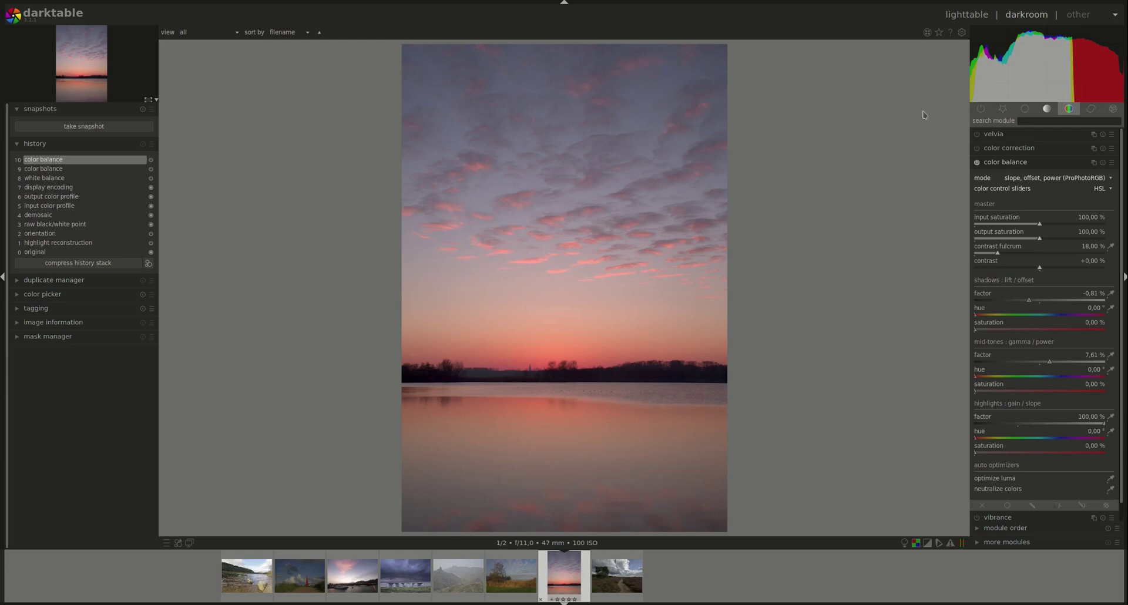
Sample the highlights factor from a small sky area and the shadows factor from the right shoreline.
mouse_move(1062, 74)
click(1111, 417)
mouse_move(483, 321)
mouse_down()
mouse_move(511, 342)
mouse_move(494, 338)
mouse_up()
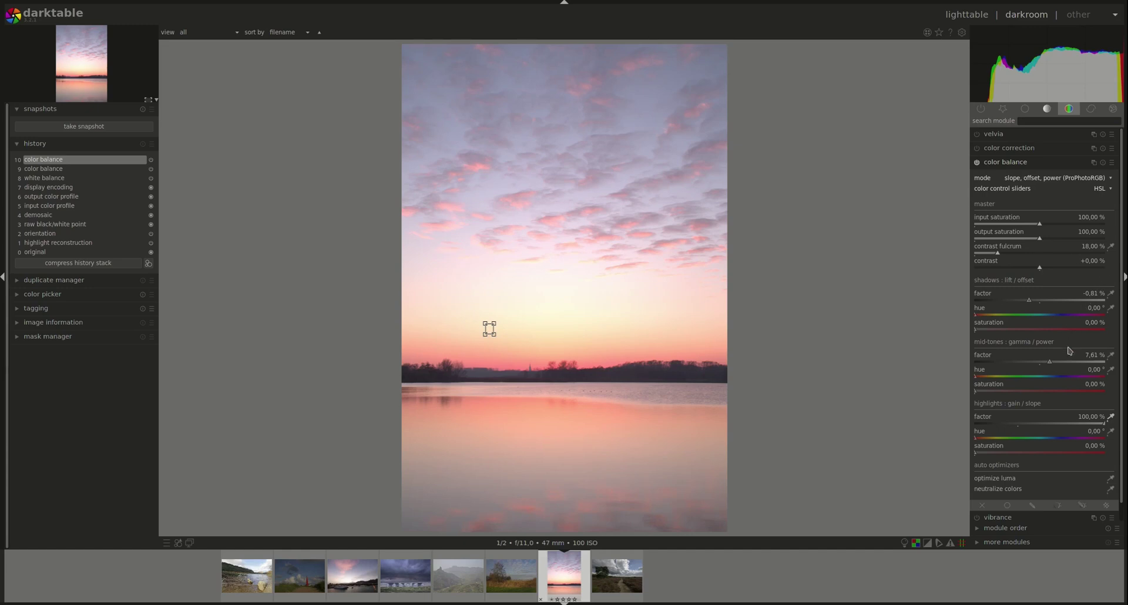
click(1111, 294)
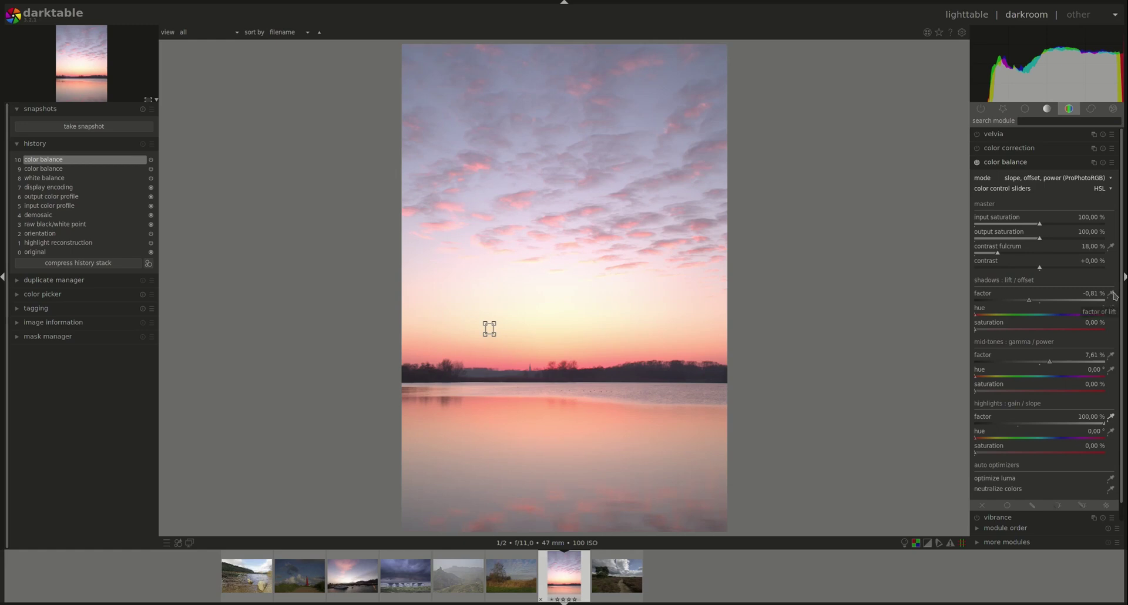
click(698, 378)
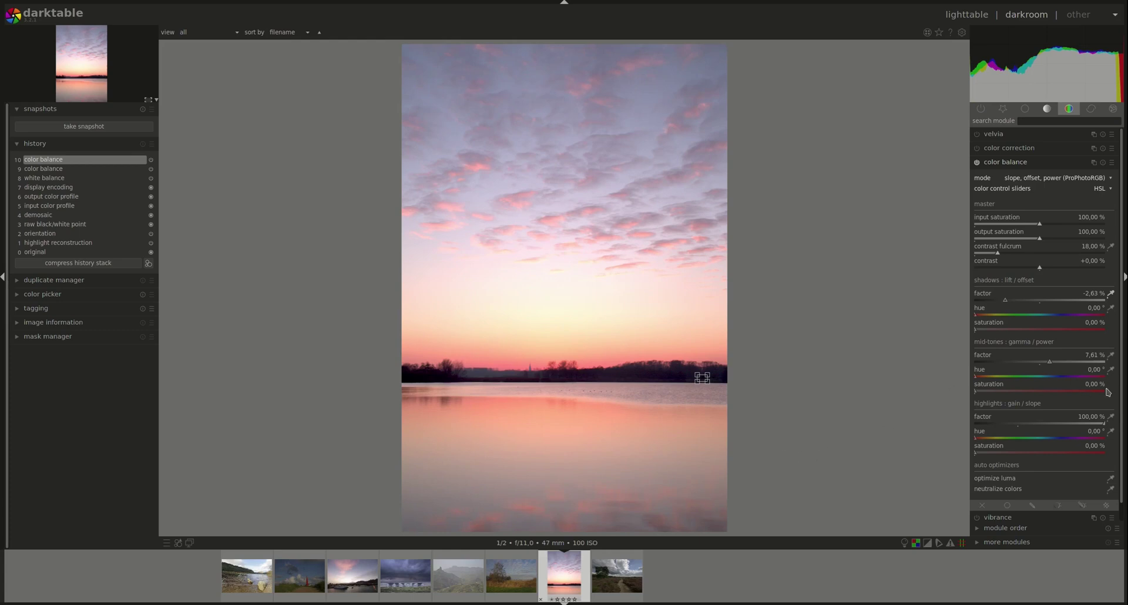
Sample the mid-tones factor from the lake water and lower output saturation to about 58.71%.
click(1110, 355)
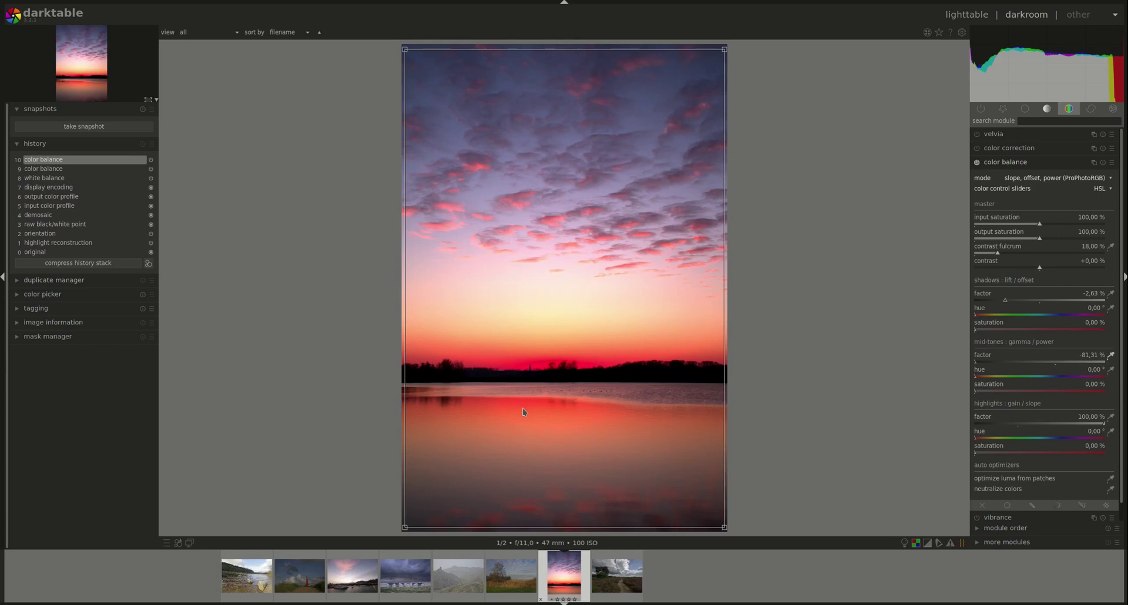
drag(502, 435, 526, 436)
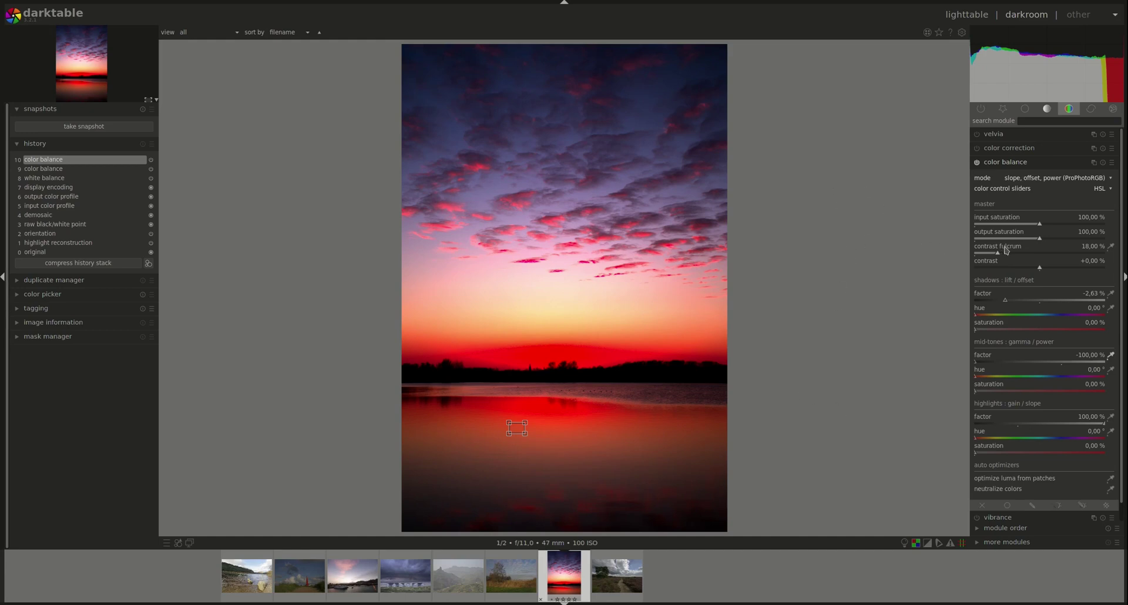
drag(1041, 241, 985, 242)
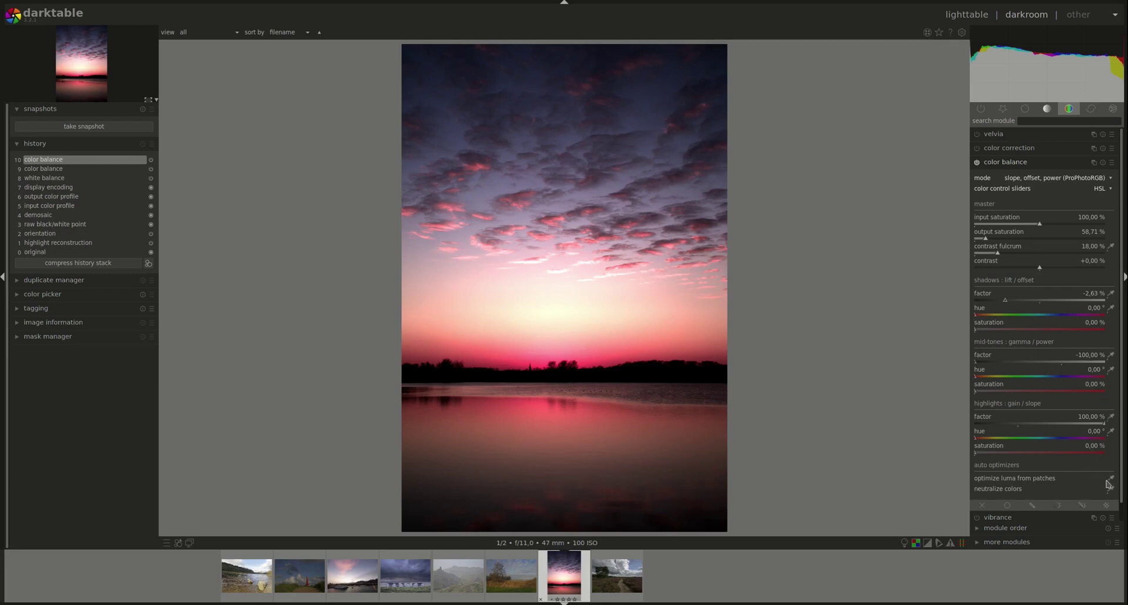
Reset color balance, then re-optimize luma (shadows -0.81%, mid-tones 7.61%, highlights 100%) and start the highlights picker.
click(1102, 163)
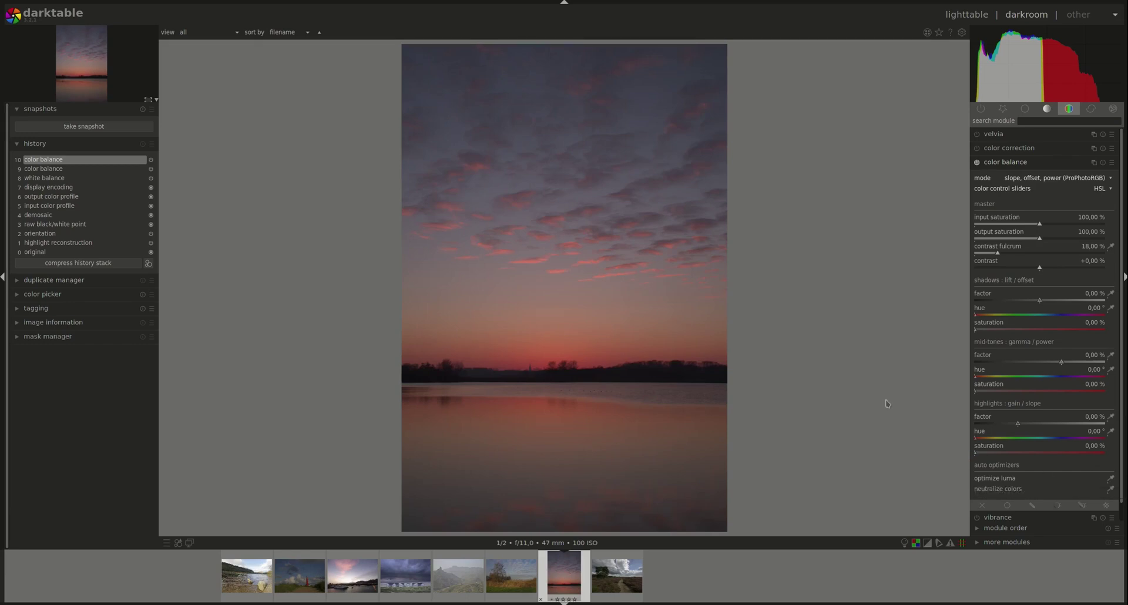
click(1111, 480)
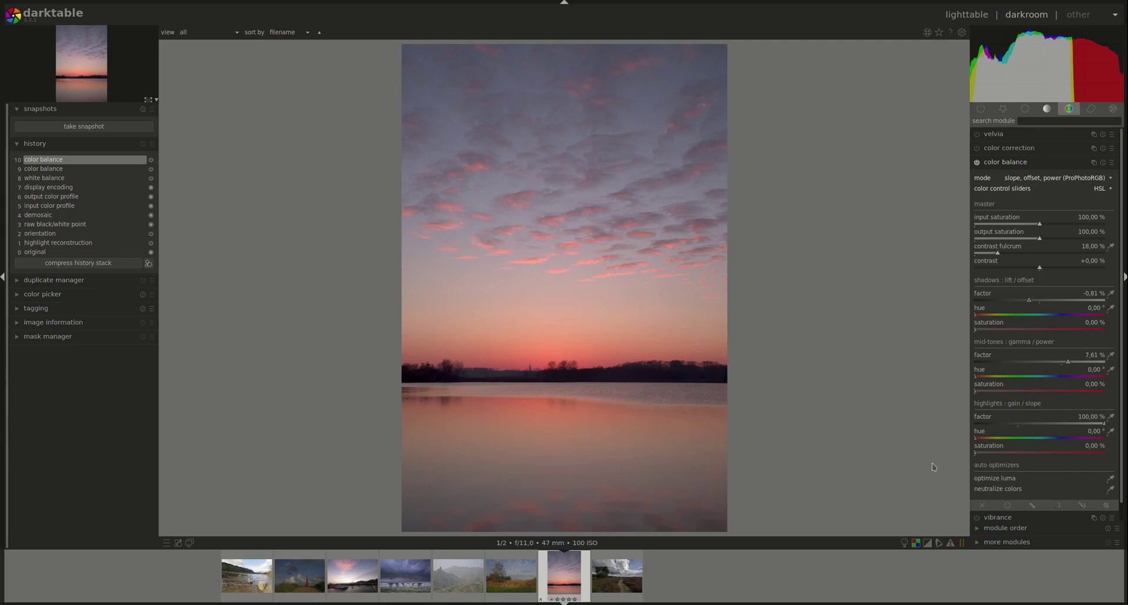
click(1110, 417)
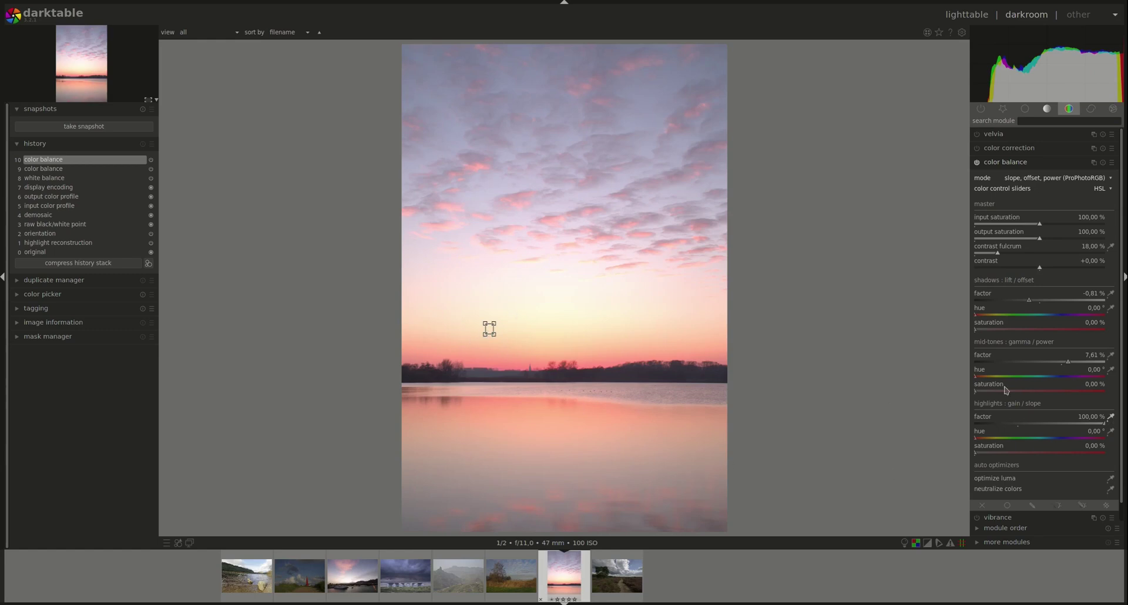
Resample highlights from the bright sky and shadows from a widened patch along the tree line.
click(620, 332)
click(1111, 294)
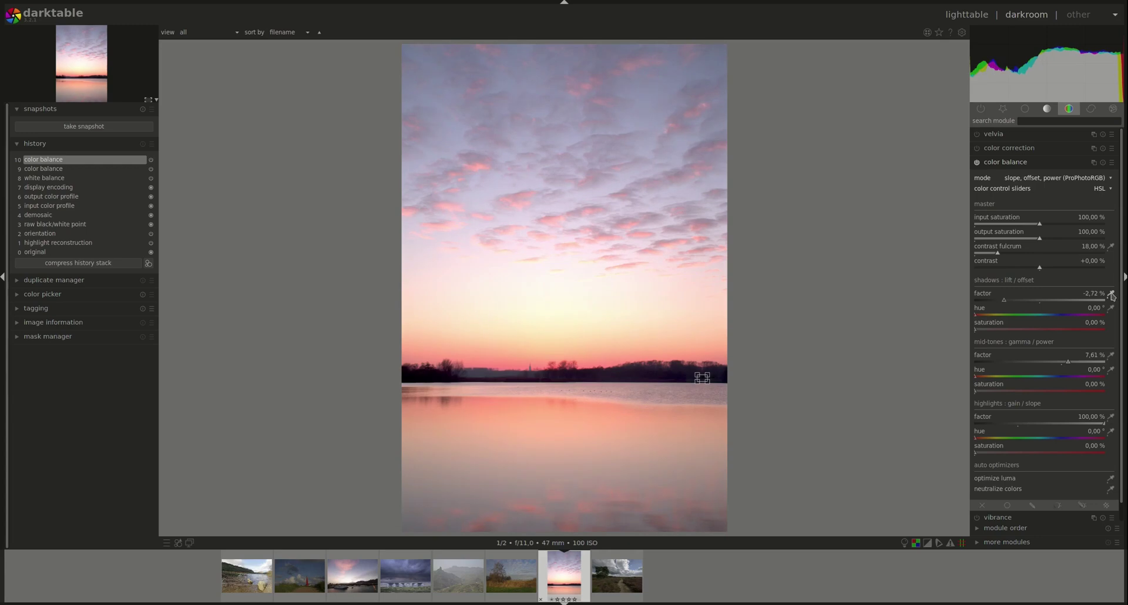
click(414, 379)
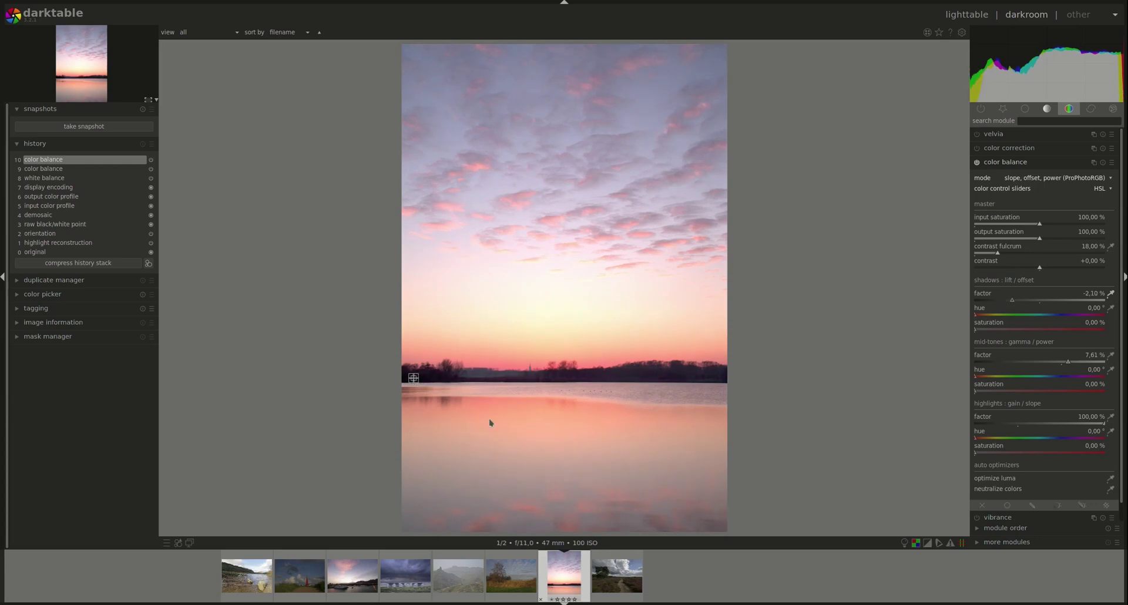
drag(428, 382, 407, 377)
Sample the mid-tones factor at the left and right horizon, then stop sampling.
click(1112, 357)
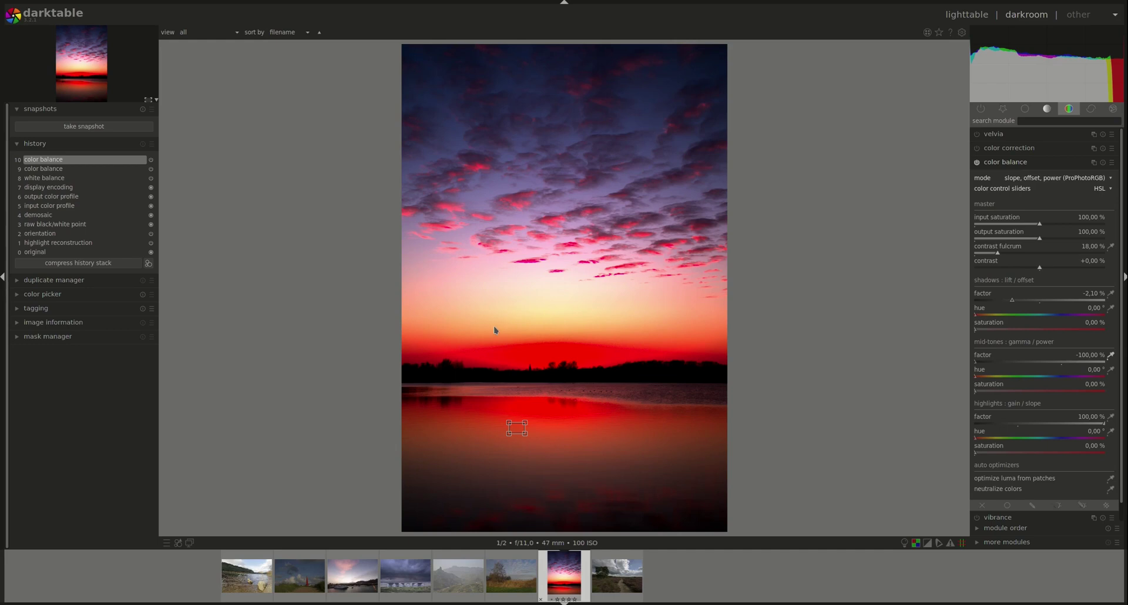
click(442, 336)
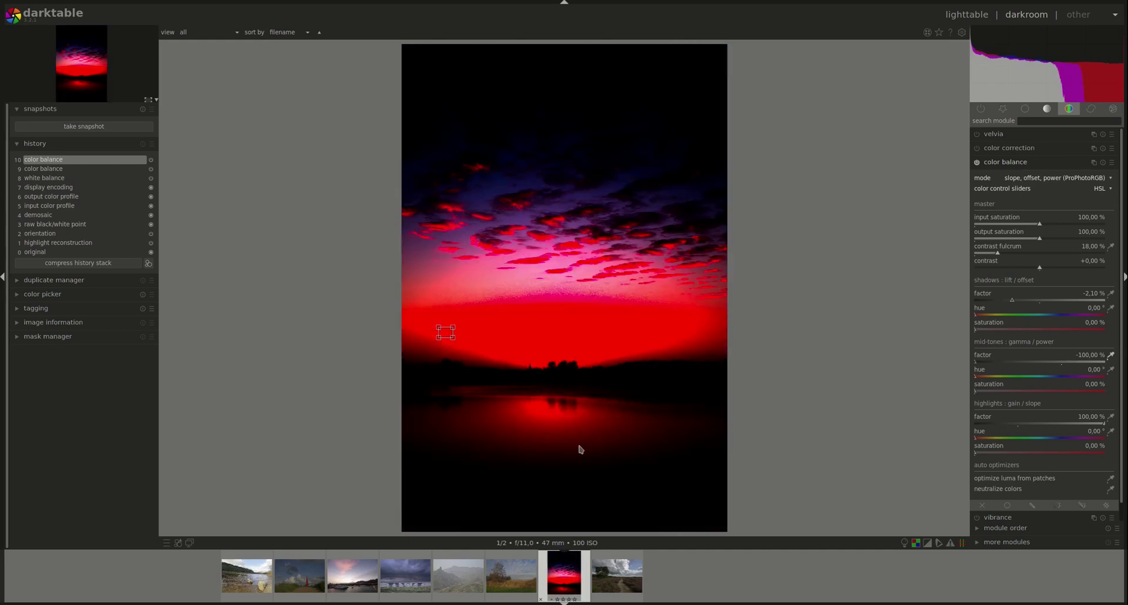
click(694, 359)
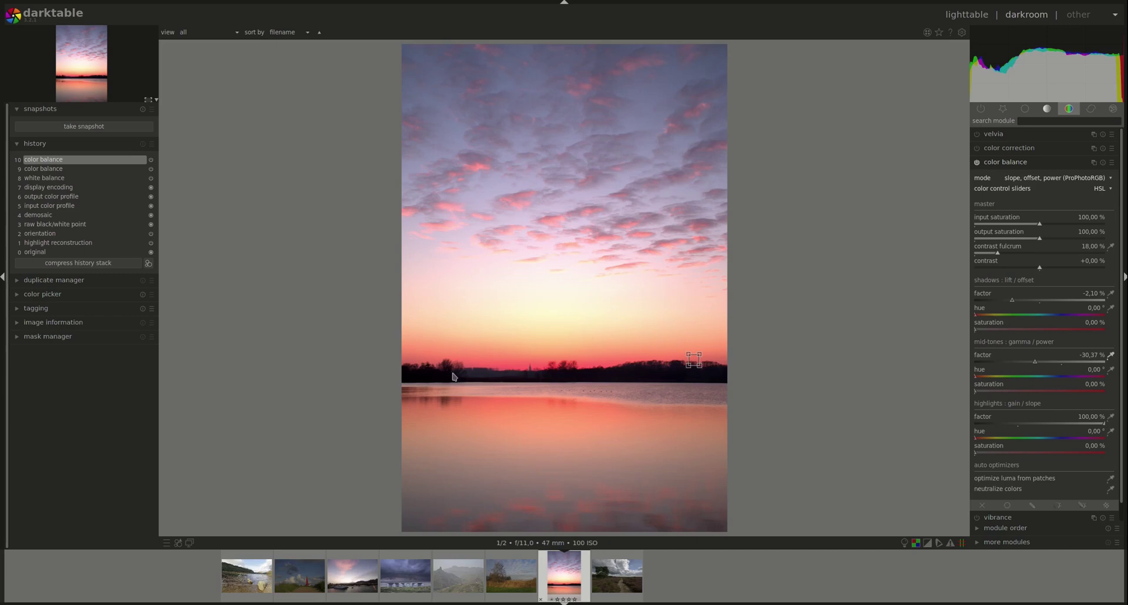
click(473, 365)
Reset color balance and neutralize colours, giving highlights hue 188.24° at 12.01% saturation.
right_click(477, 370)
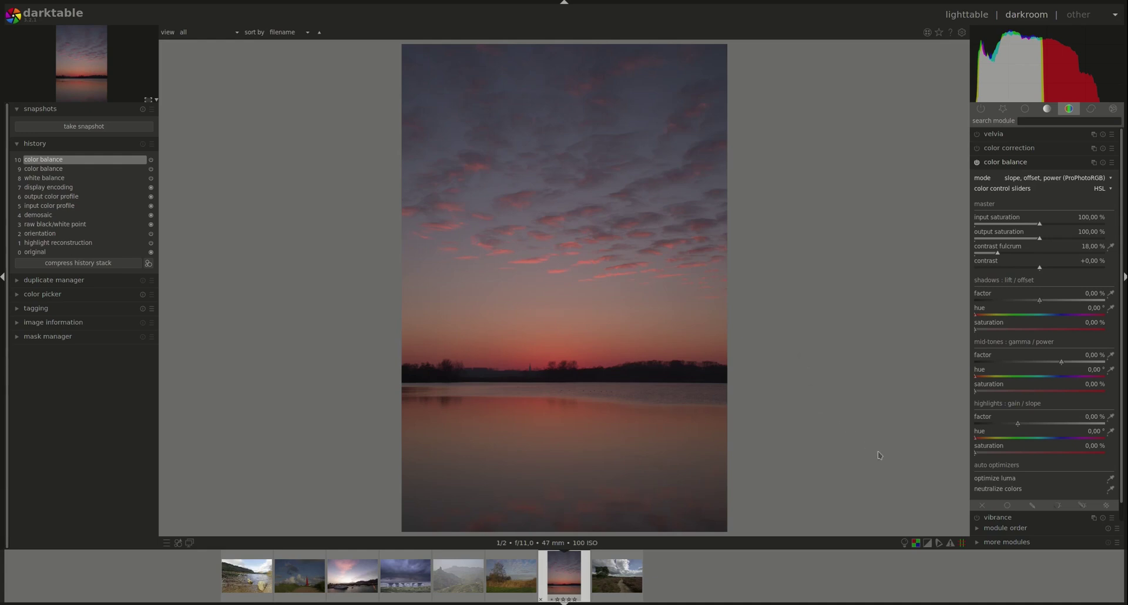
click(1110, 489)
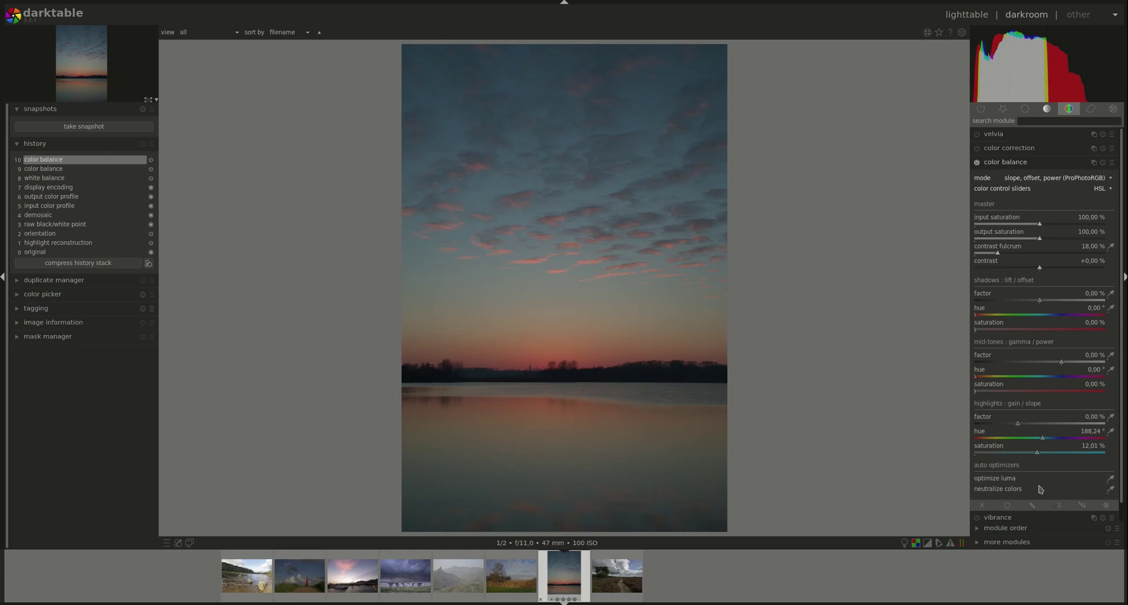
Sample the highlights hue from a sky patch and the shadows hue at the horizon.
click(1111, 431)
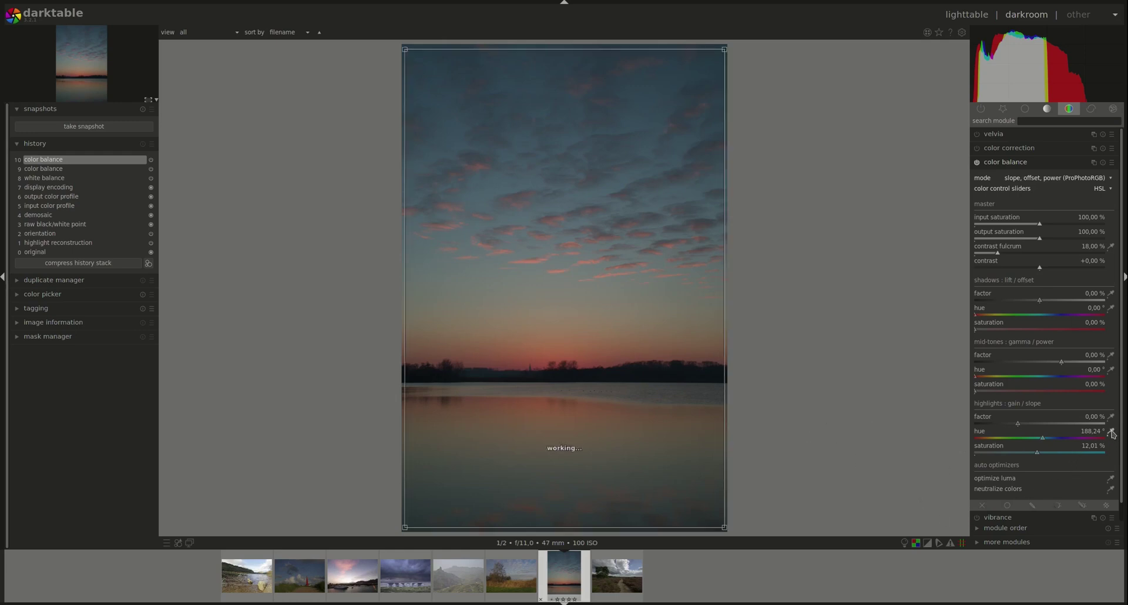
mouse_move(490, 319)
mouse_down()
mouse_move(507, 328)
mouse_move(503, 362)
mouse_up()
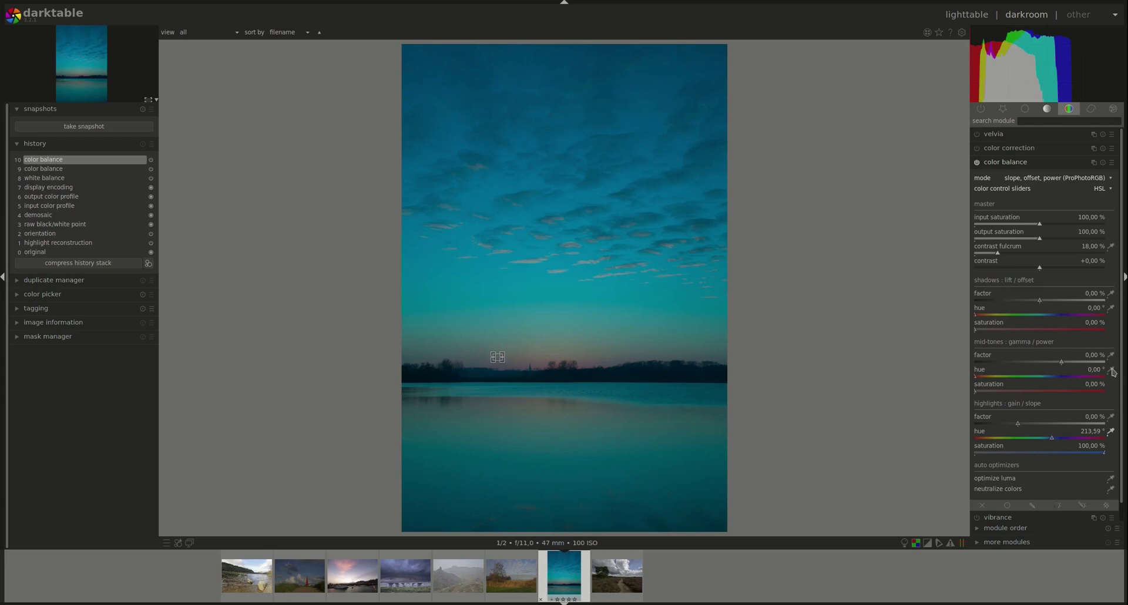
click(1112, 311)
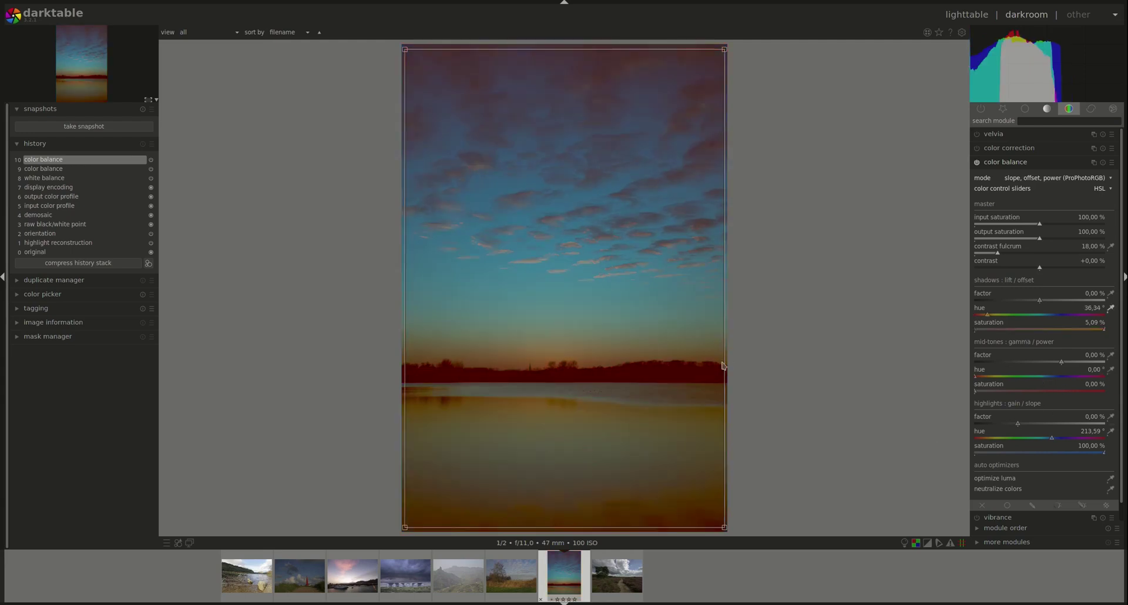
drag(682, 374, 701, 386)
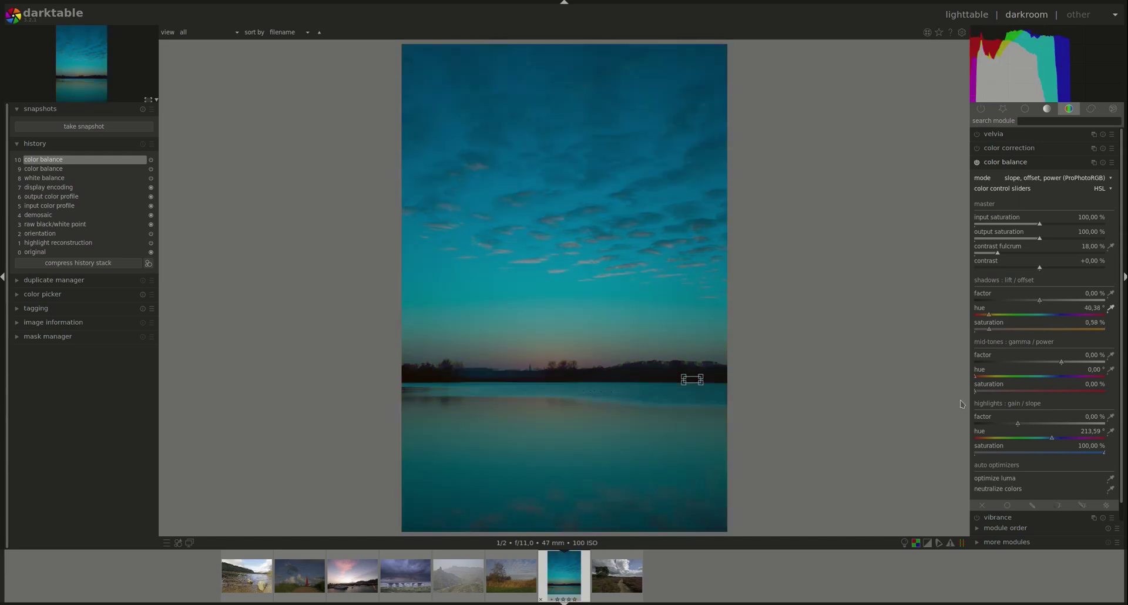
Sample the mid-tones hue from horizon and sky patches, ending at 13.06° with 12.31% saturation.
click(1110, 370)
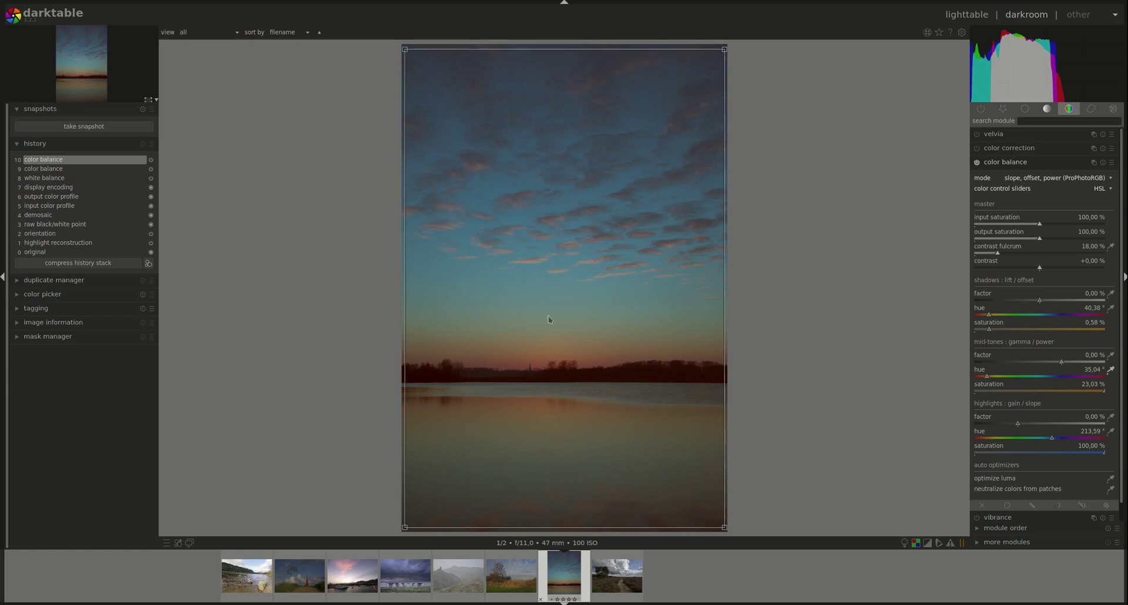
drag(480, 340, 507, 389)
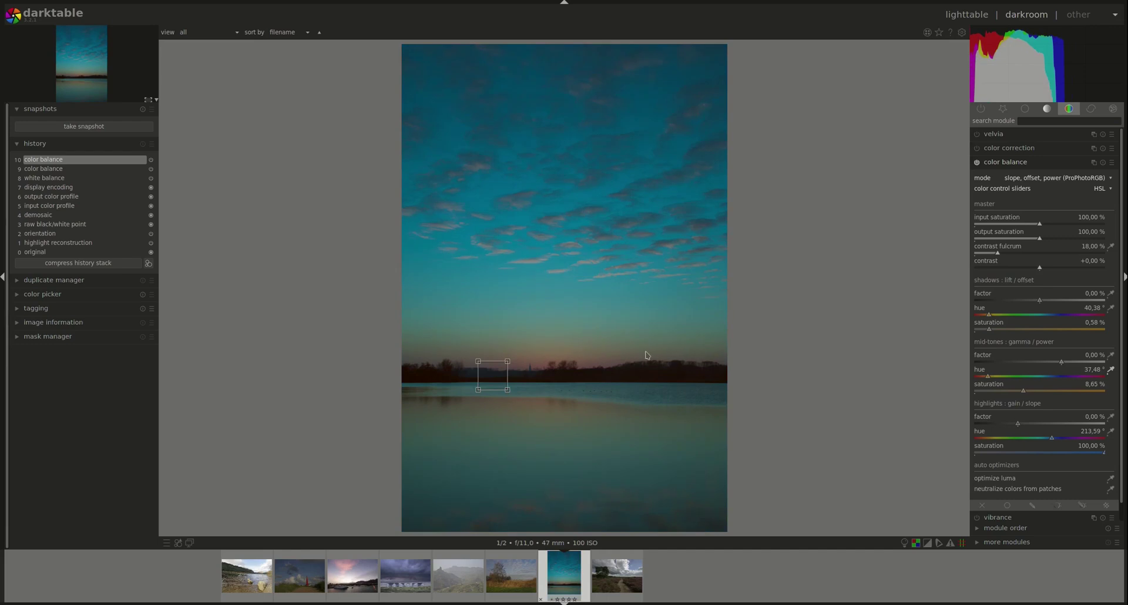
drag(646, 352, 706, 423)
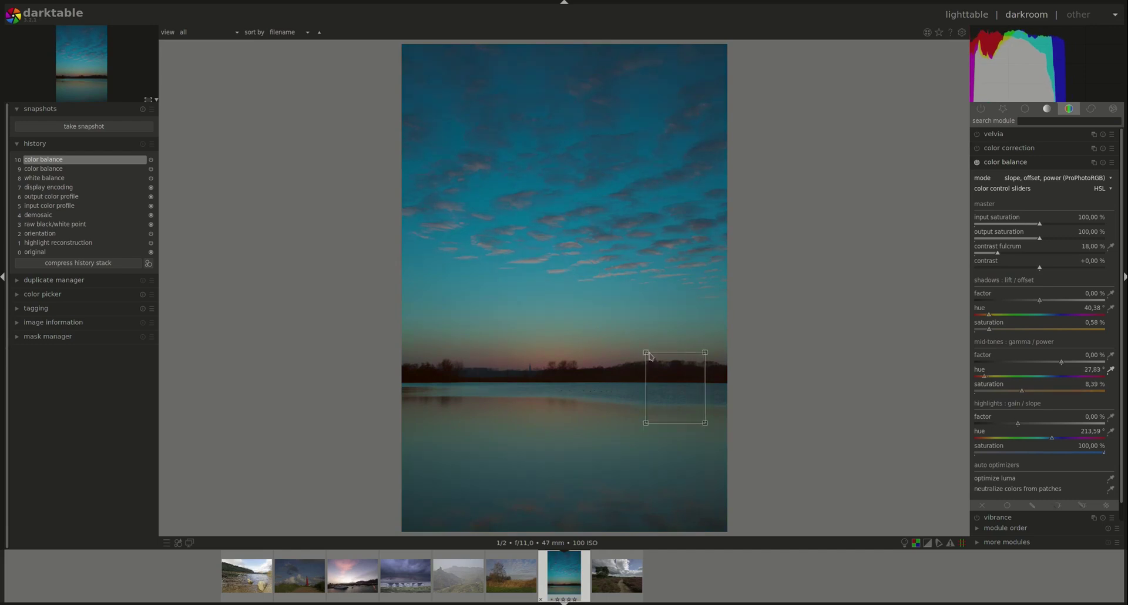
drag(559, 311, 596, 341)
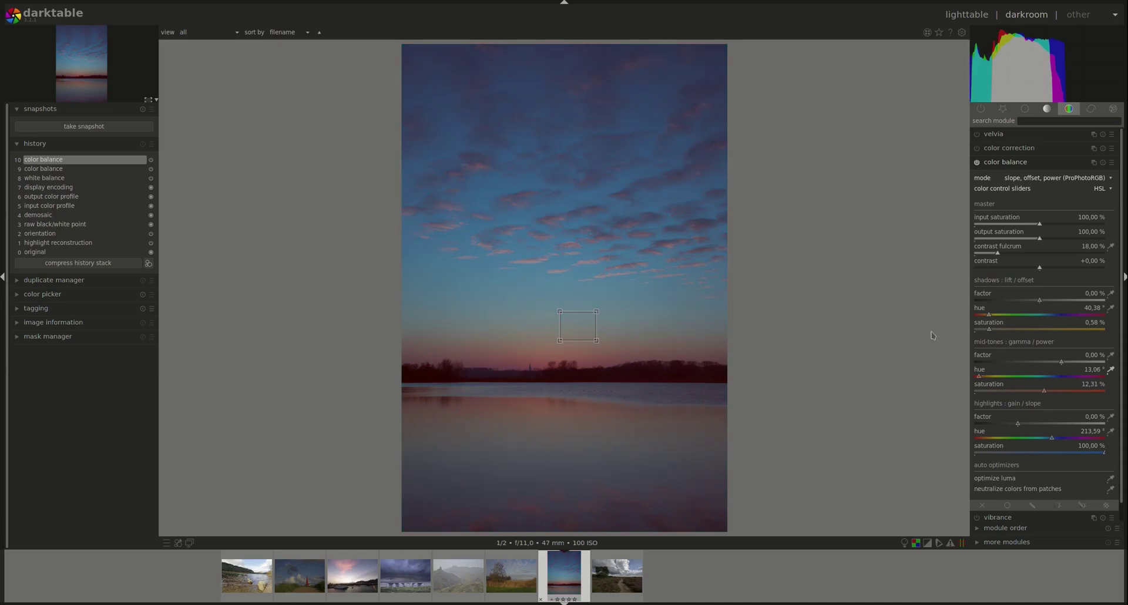
Toggle color balance off and on twice to compare, then reset all its values to 0.
click(977, 163)
click(977, 162)
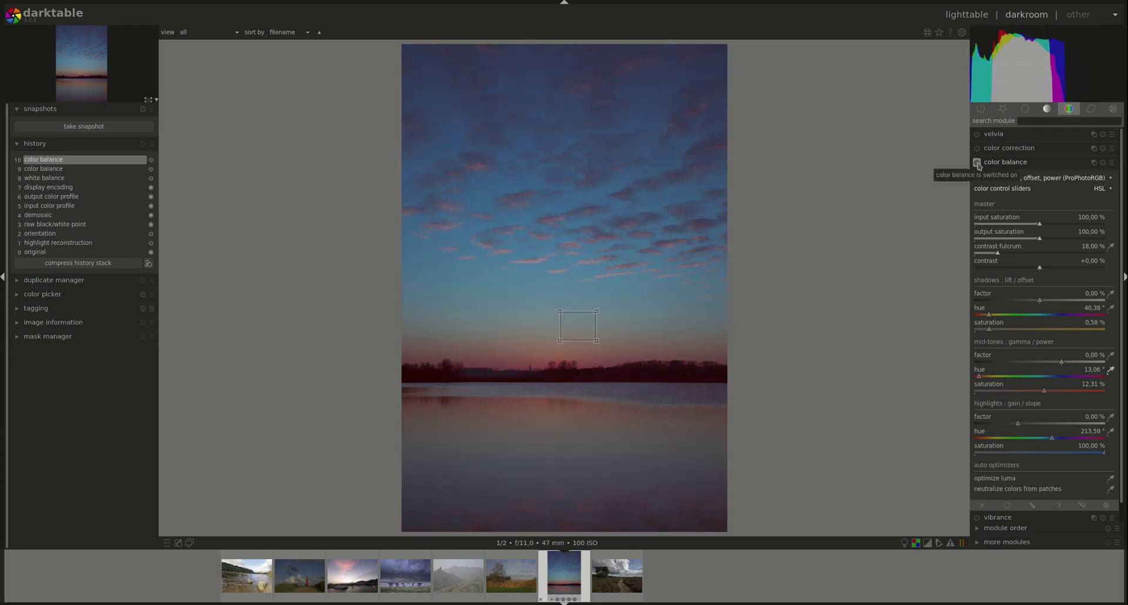
click(977, 163)
click(977, 163)
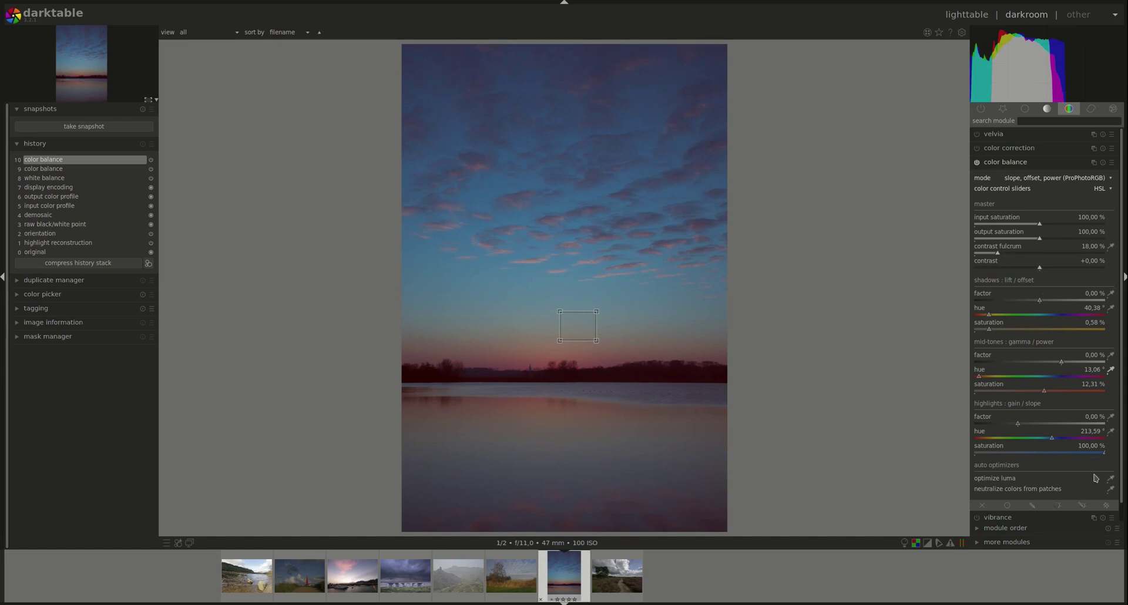
click(1104, 165)
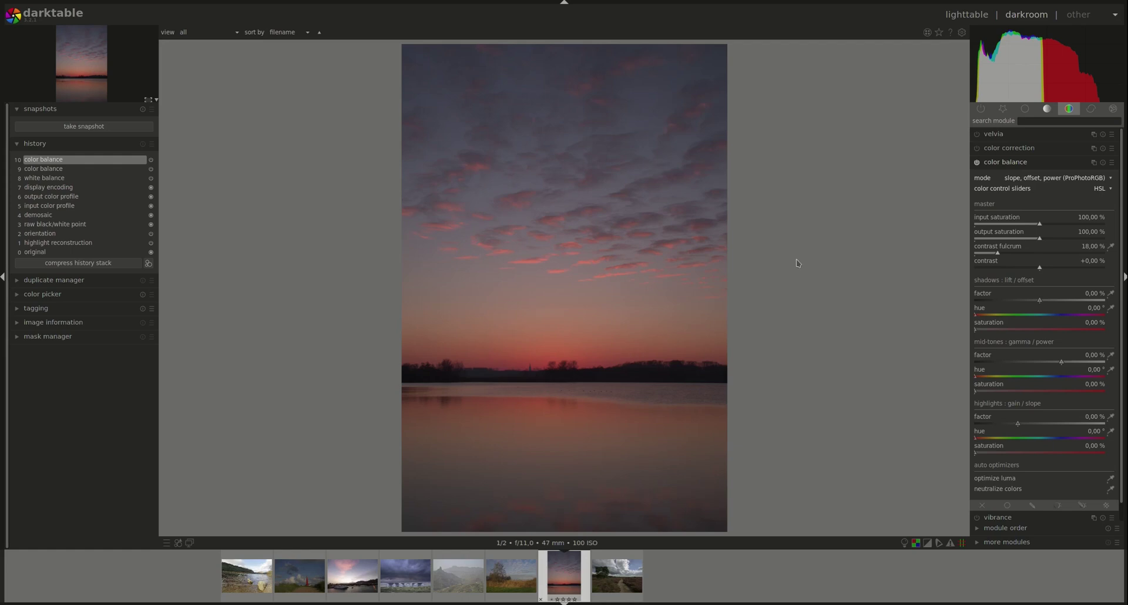
Undo recent edits, apply the split-toning teal-orange (1st instance) preset, and compare it on and off.
key(ctrl+z)
key(ctrl+z)
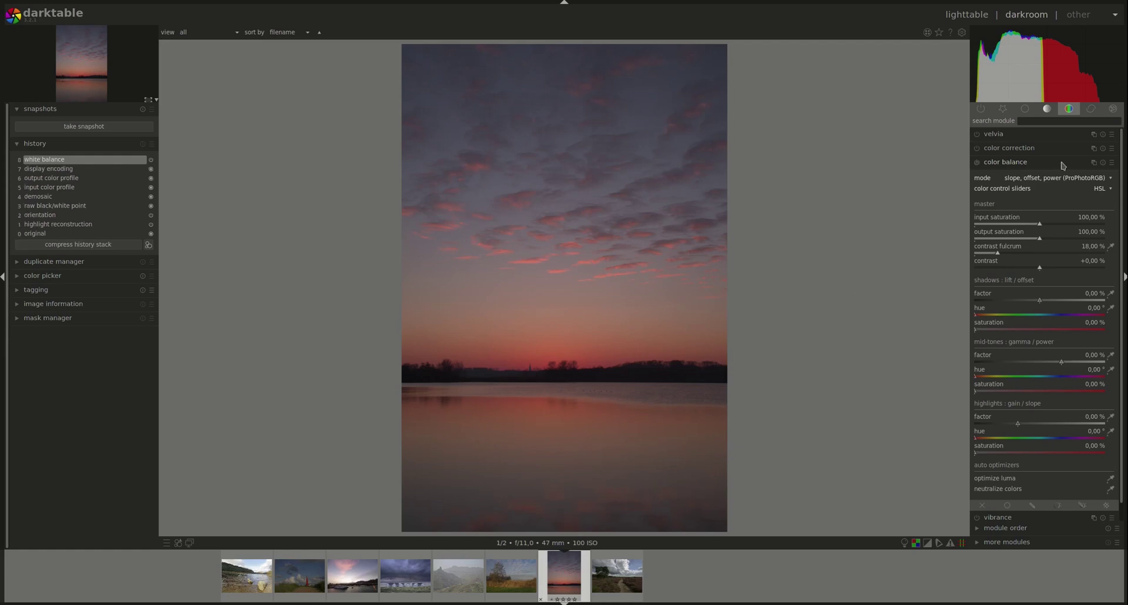
click(1112, 162)
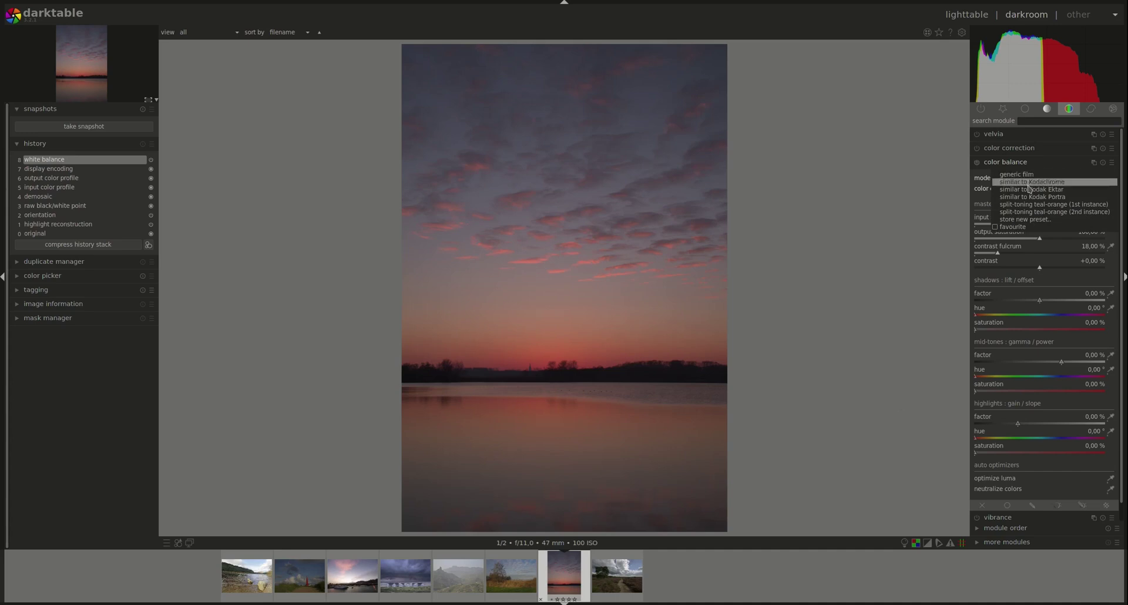
click(1091, 205)
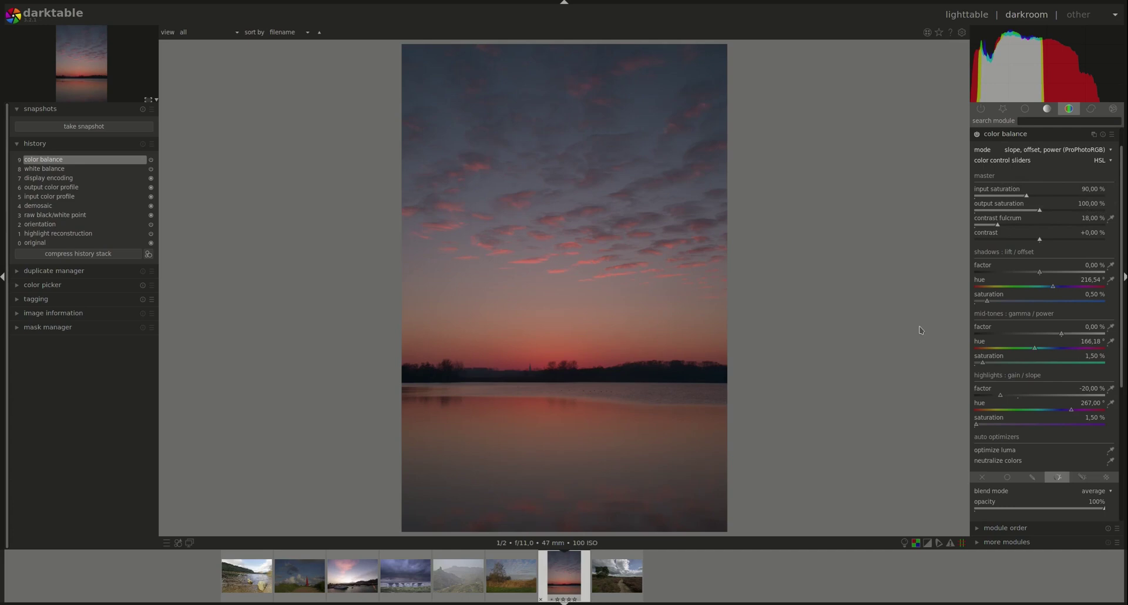
click(977, 134)
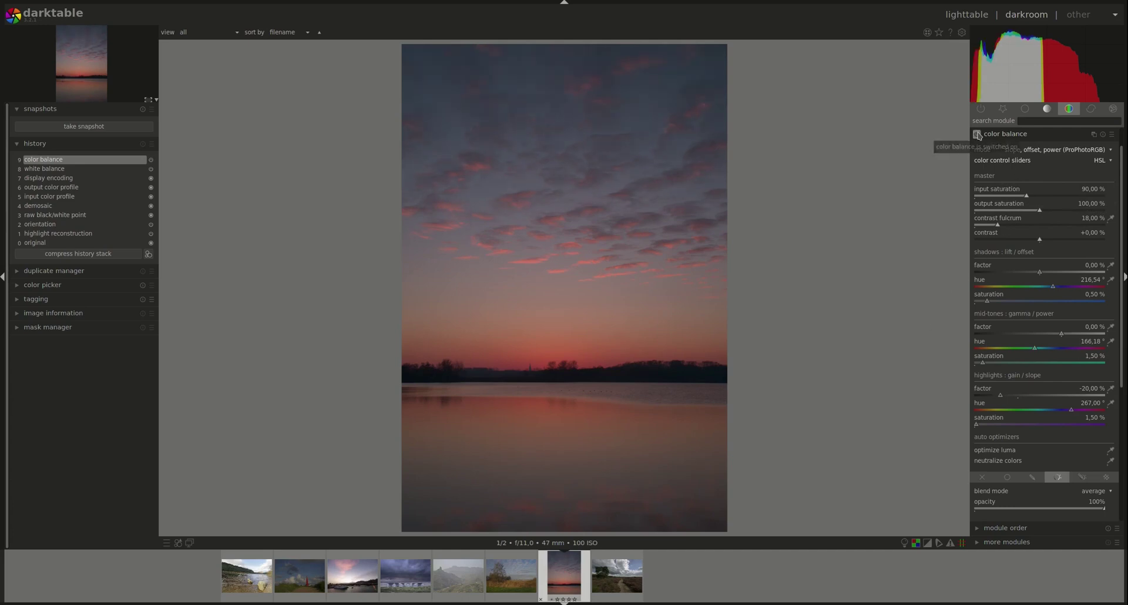
click(976, 134)
click(977, 134)
click(976, 134)
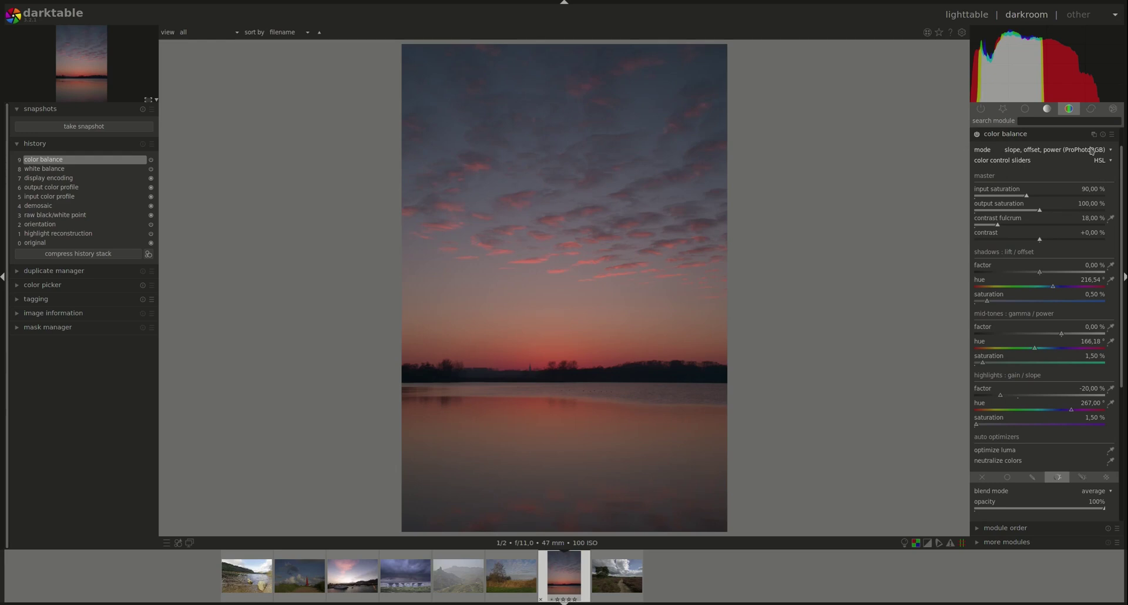
Try the split-toning teal-orange (2nd instance) preset, another preset, and similar to Kodachrome.
click(1111, 134)
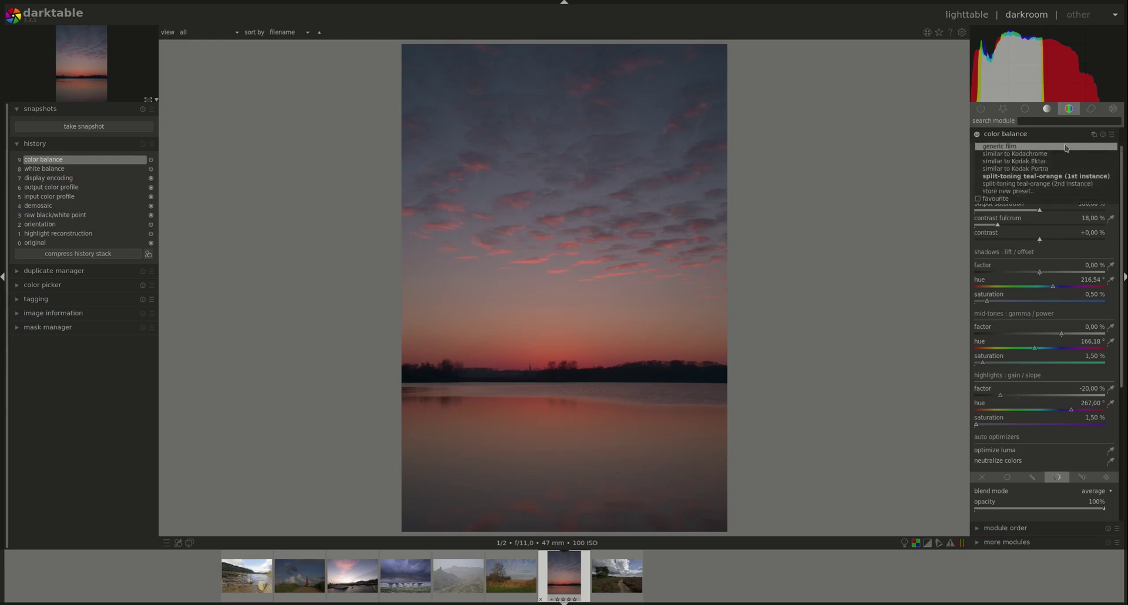
click(1043, 184)
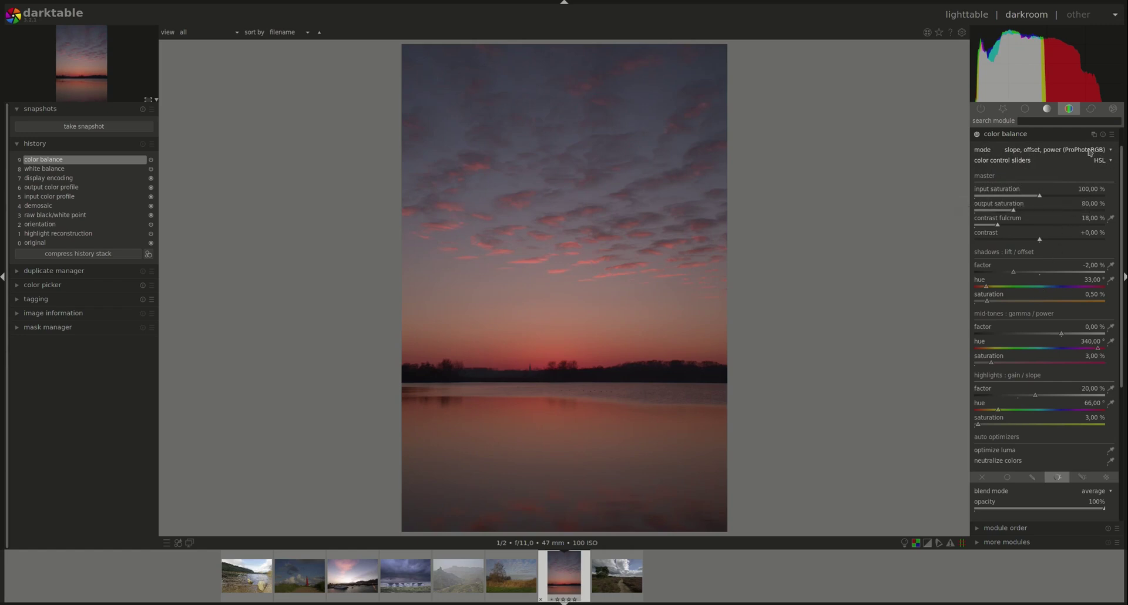
click(1116, 136)
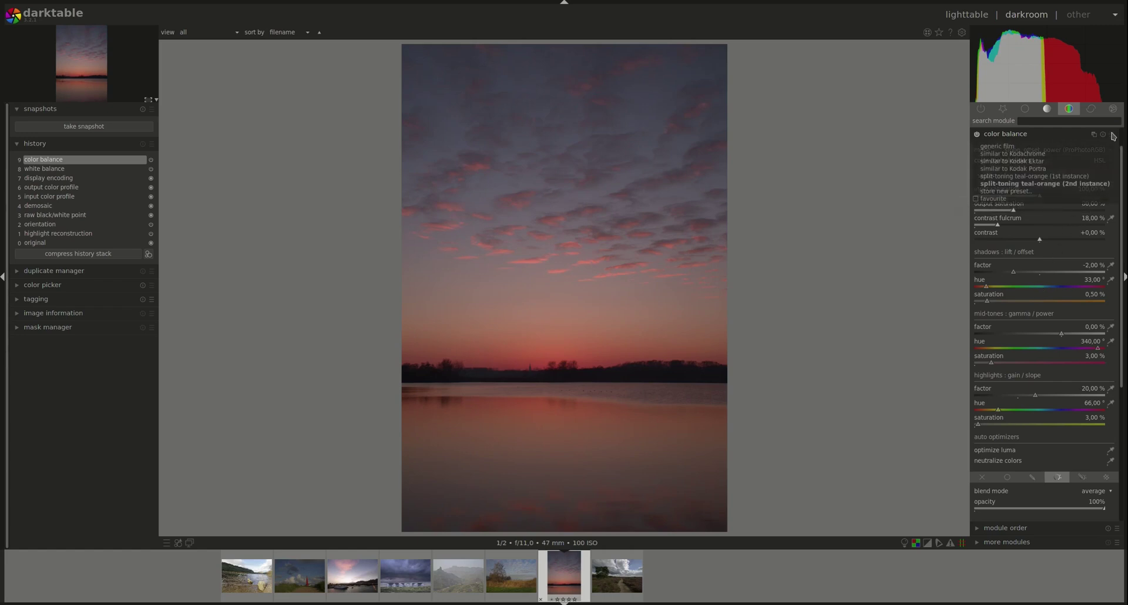
click(1040, 148)
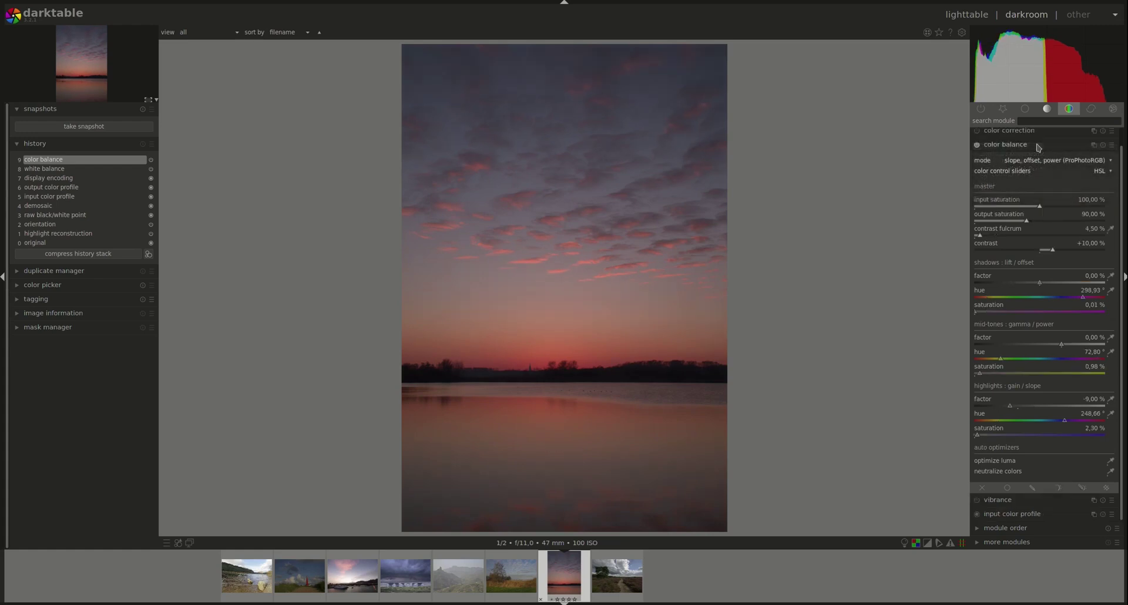
click(1116, 147)
click(1090, 168)
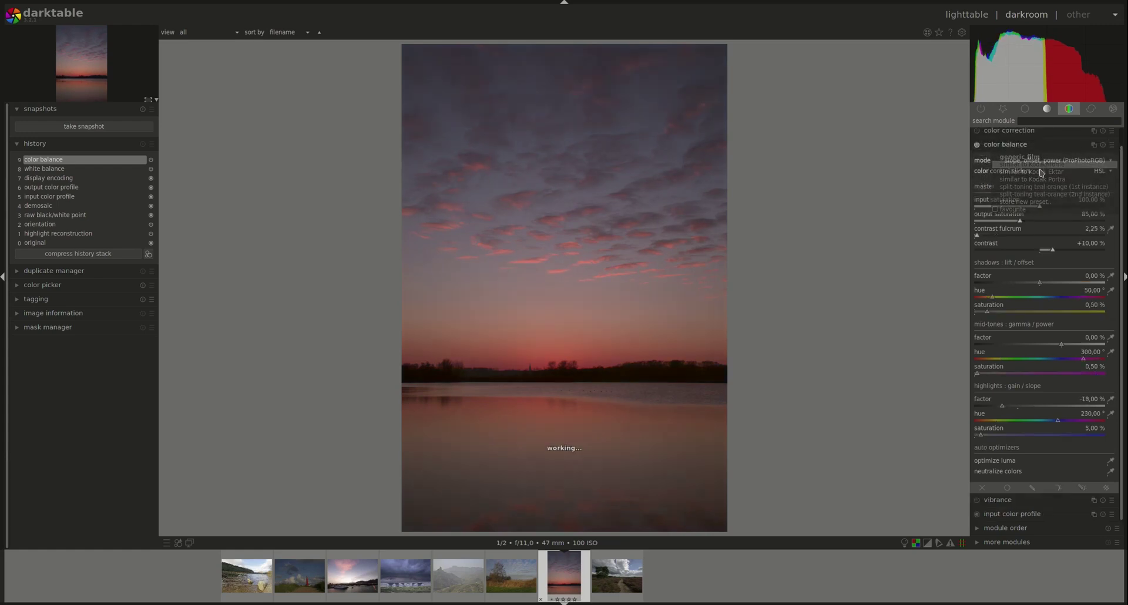
Try similar to Kodak Ektar and Kodak Portra, then settle on split-toning teal-orange (2nd instance).
click(1112, 144)
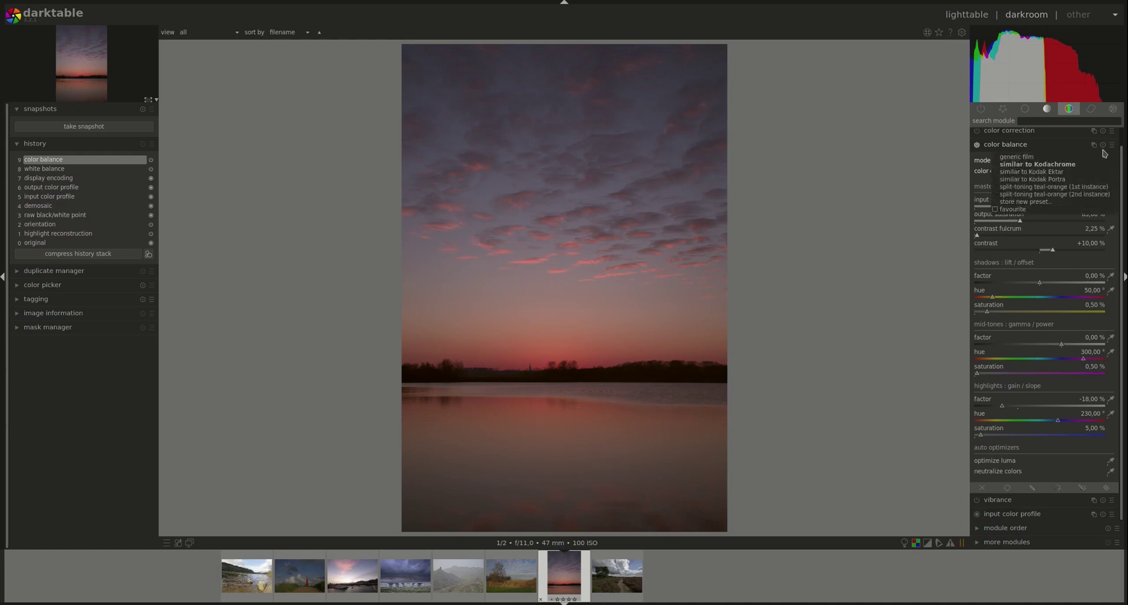
click(1056, 172)
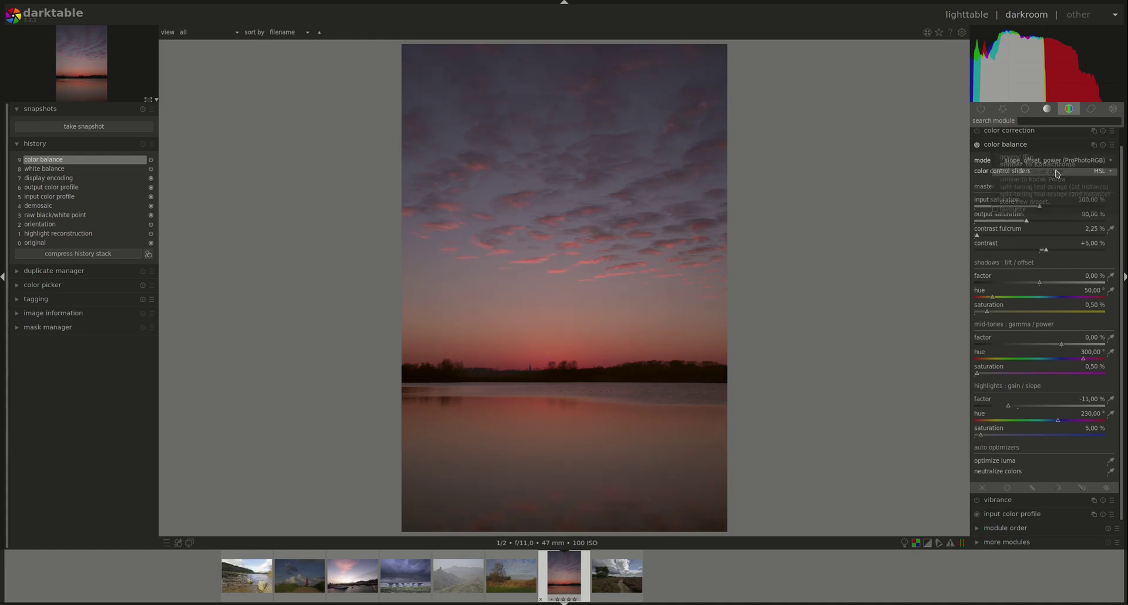
click(1112, 145)
click(1054, 179)
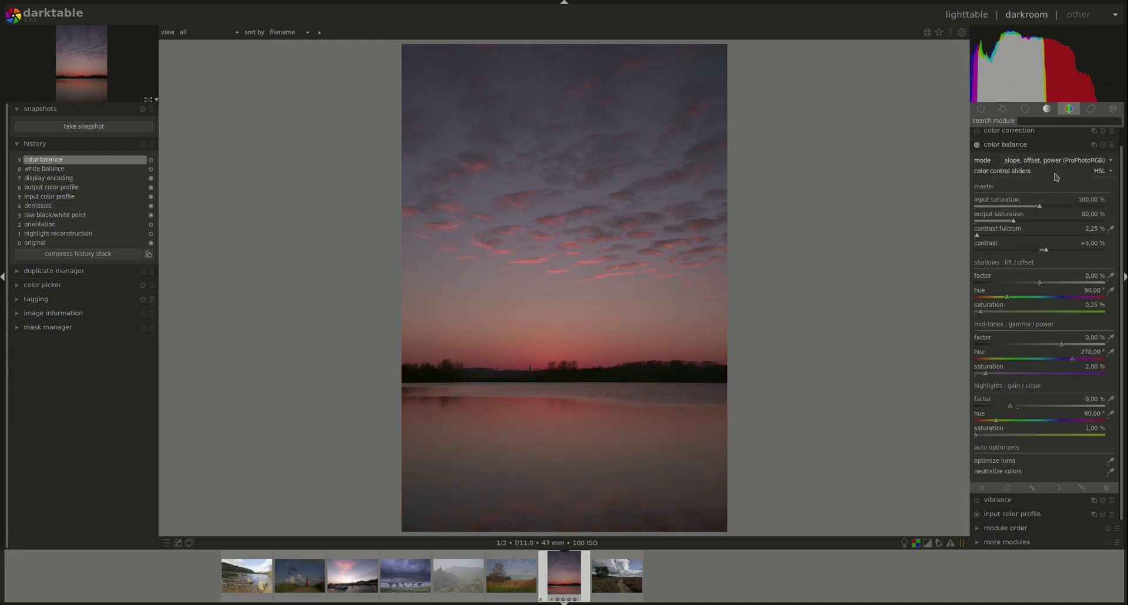
click(1111, 146)
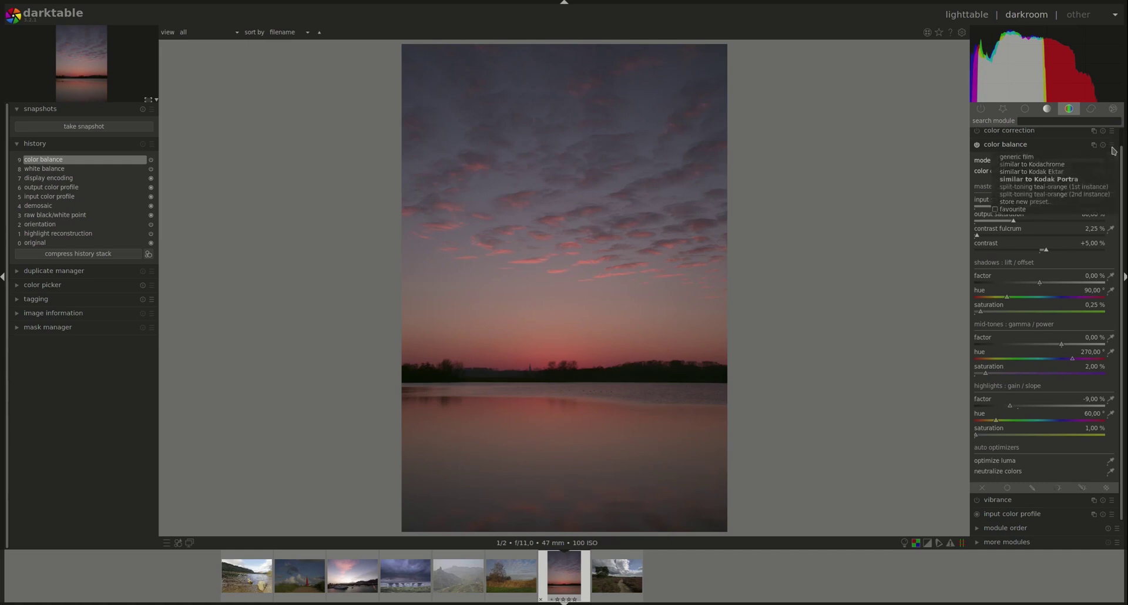
click(1064, 194)
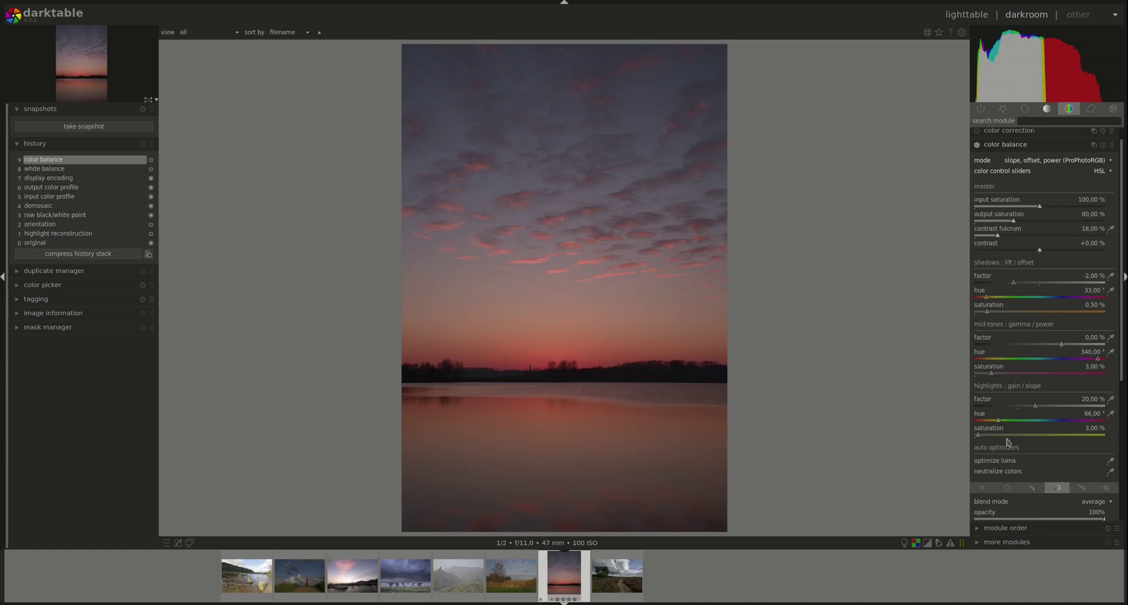
Neutralize colours automatically: output saturation 70.18%, contrast +35.86%, mid-tones hue 250.62° at 14.51%.
click(1085, 472)
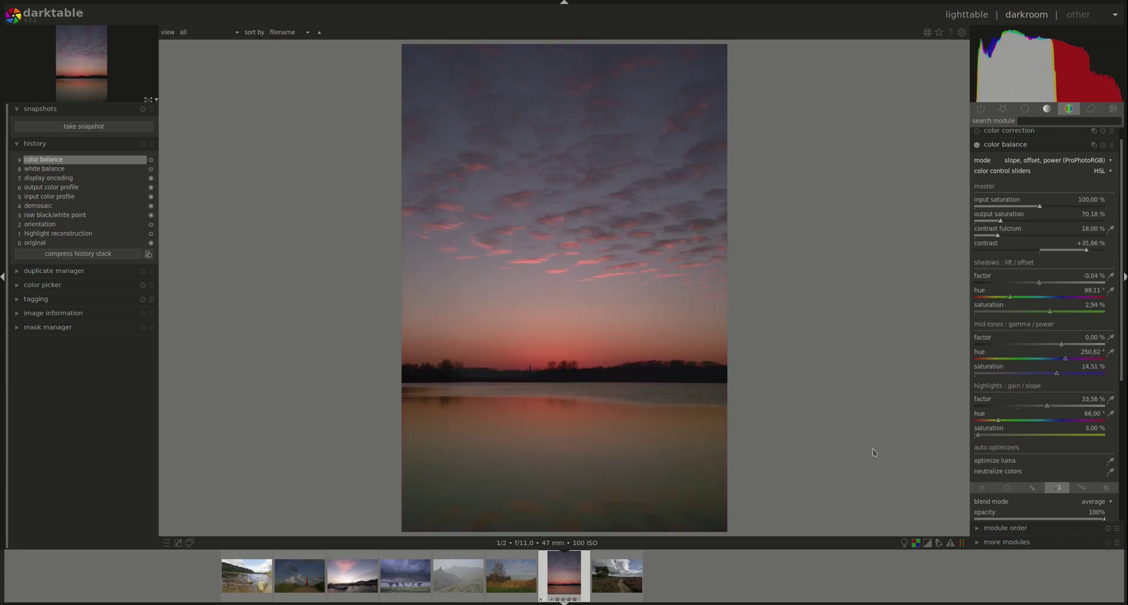